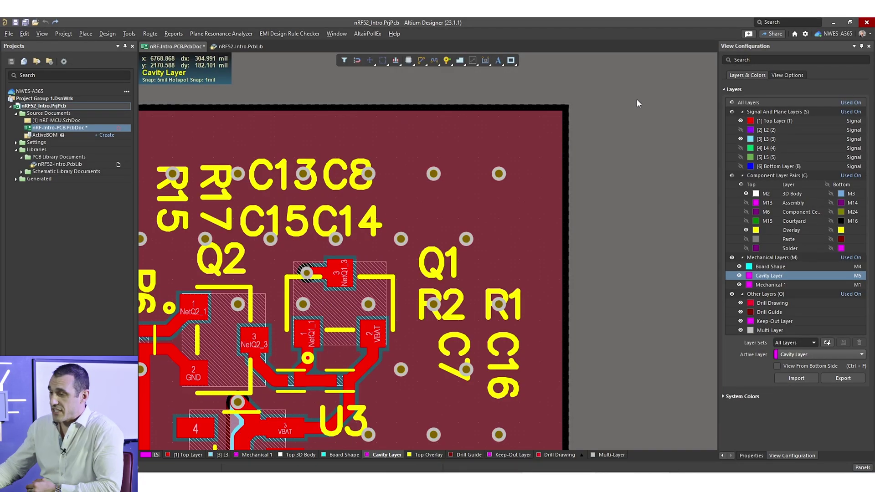
Step: Place a rectangle about 166 by 121 mil on the Cavity Layer in the board's upper-right corner
key("p")
key("l")
left_click(530, 150)
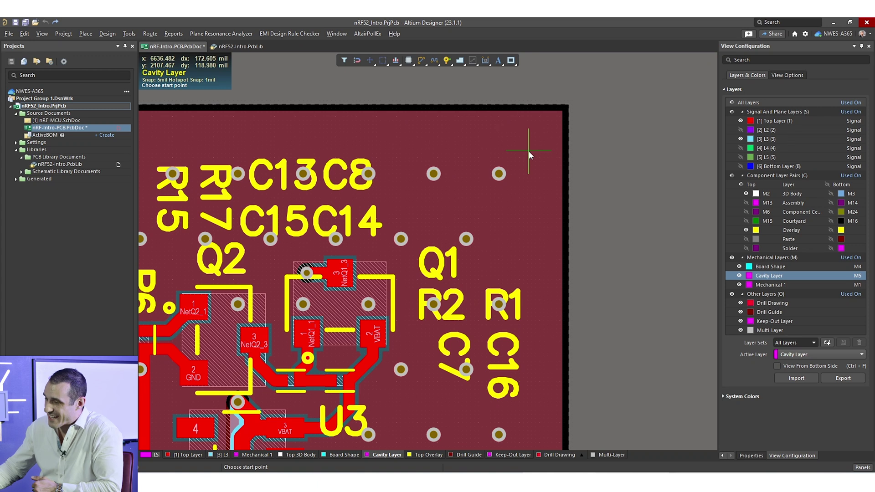
left_click(393, 251)
key("Escape")
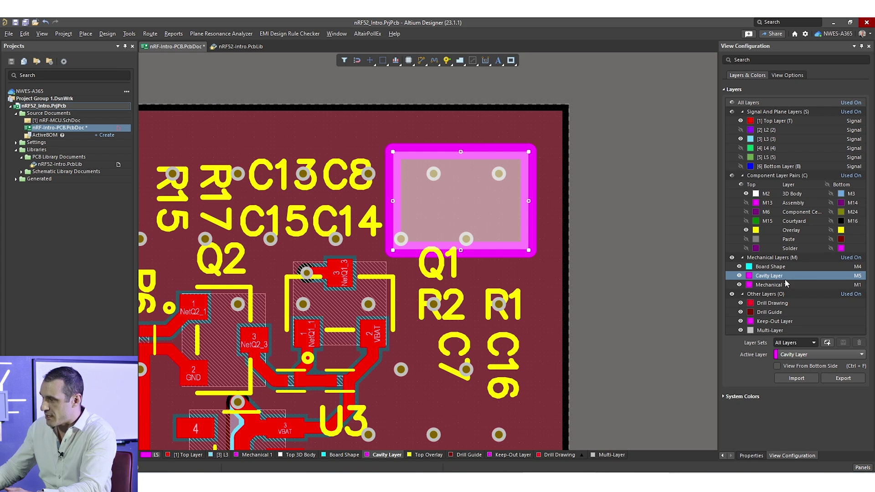
Step: Give the board-corner rectangle Fillet corners with a 0 mil track width and a 20 mil fillet size
left_click(751, 456)
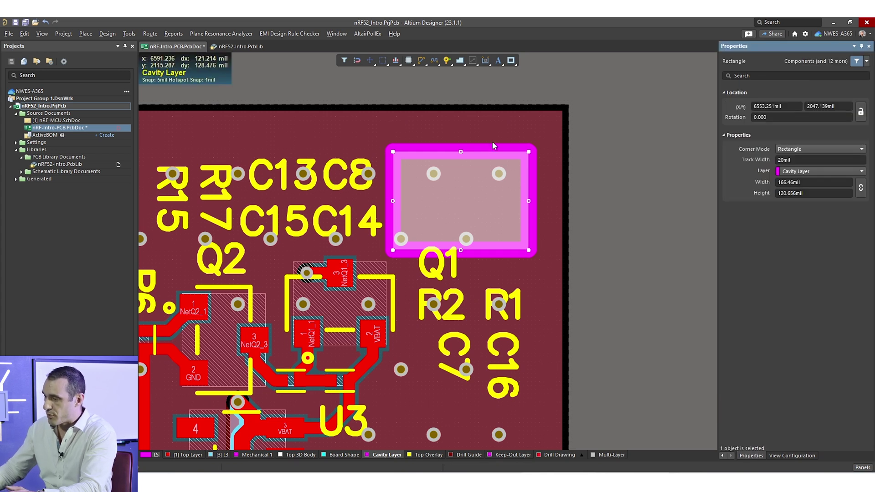
left_click(803, 149)
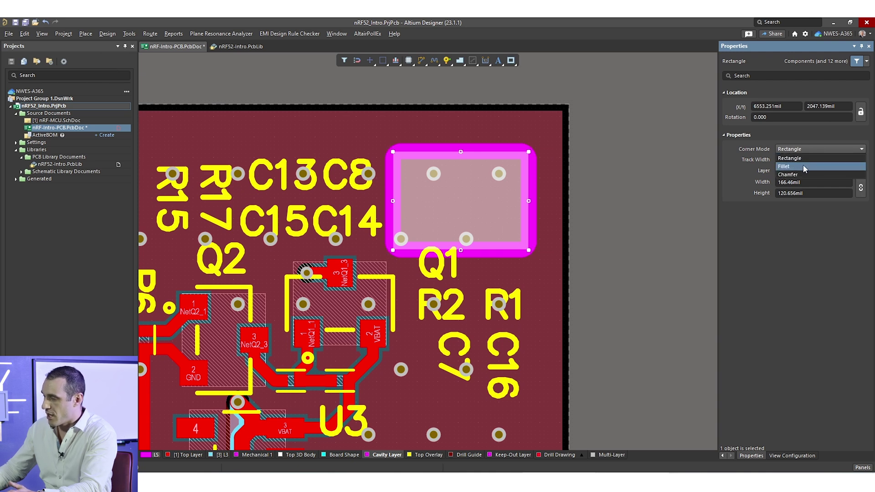
left_click(804, 167)
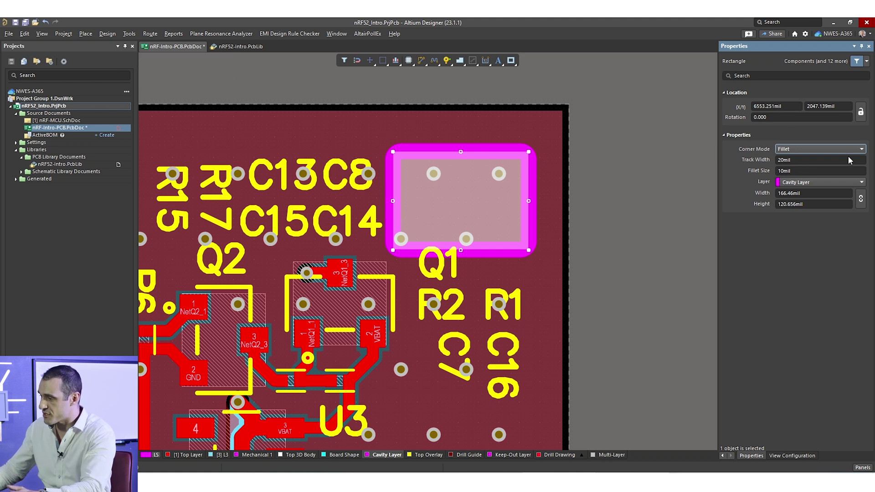
left_click(798, 159)
type("0")
key("Return")
key("Tab")
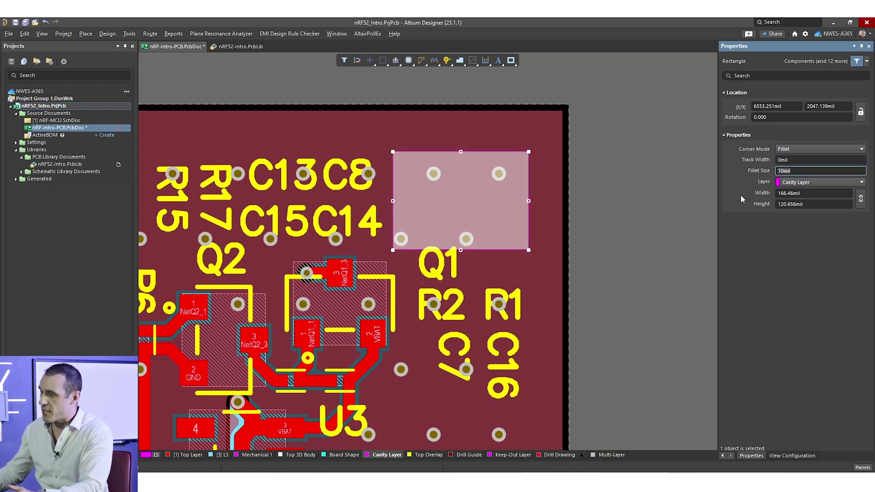
type("20")
key("Return")
left_click(594, 195)
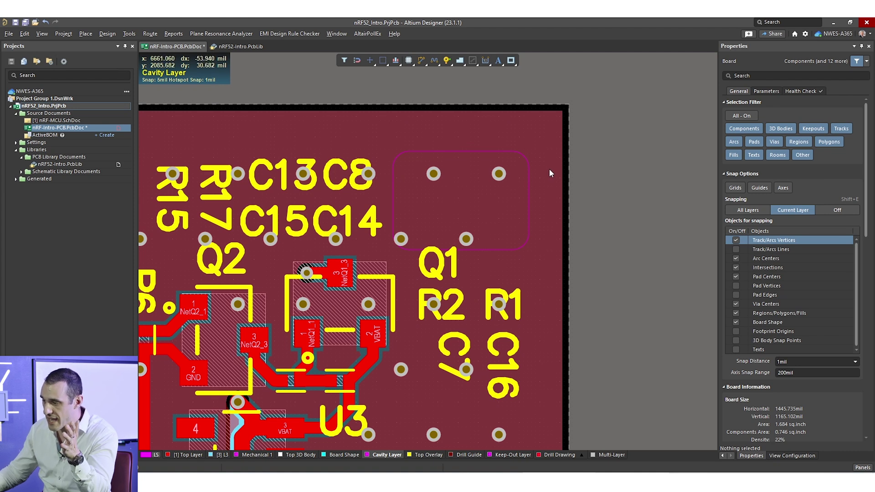
left_click(519, 199)
left_click(584, 189)
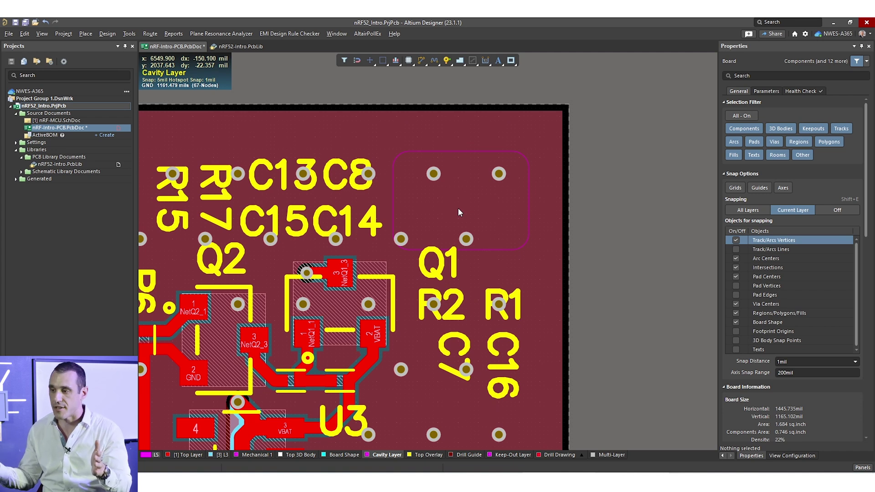
Step: Inspect the BGA component U2 and its surroundings in the board layout
scroll(458, 213, "up", 2, "ctrl")
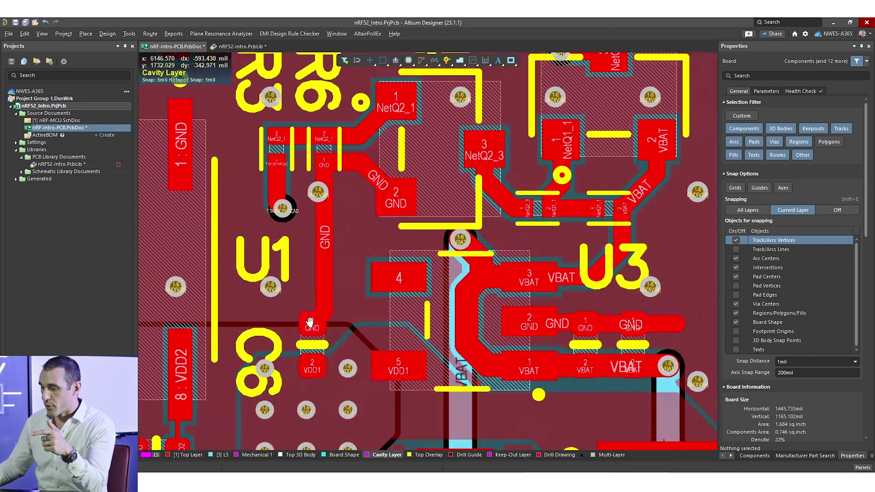
scroll(447, 217, "down", 2, "ctrl")
scroll(448, 217, "left", 3, "shift")
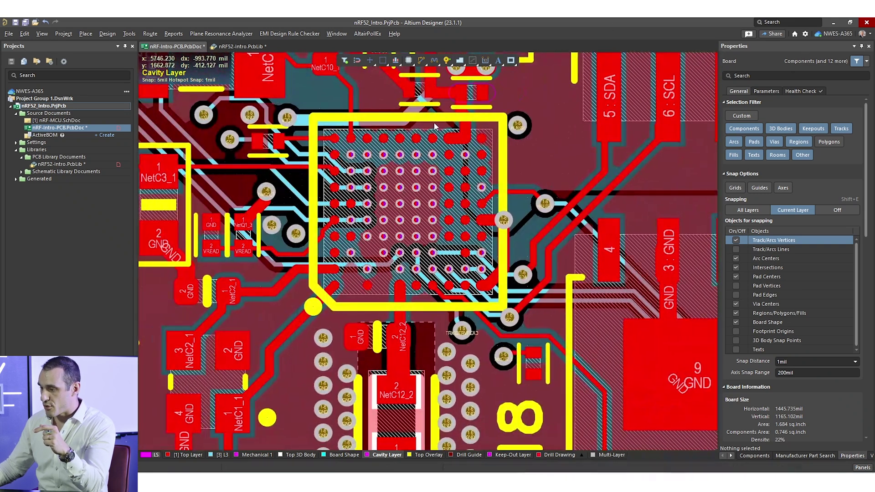
left_click(444, 171)
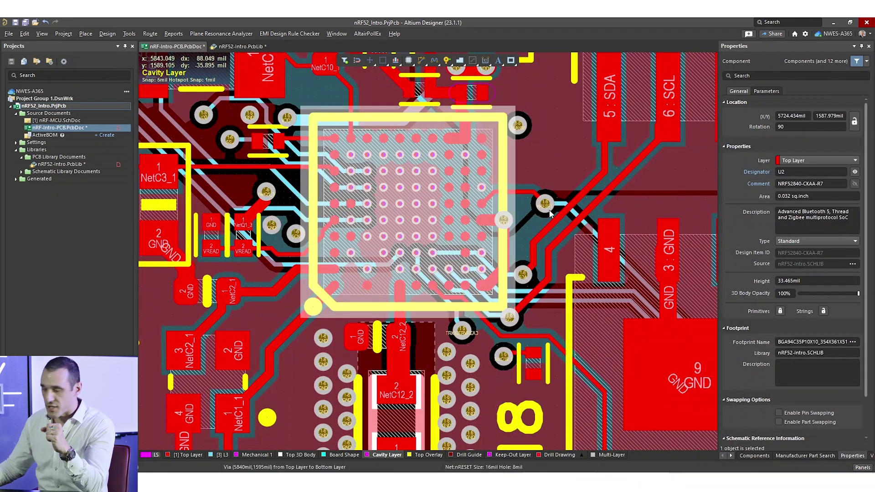
right_click_drag(591, 177, 303, 326)
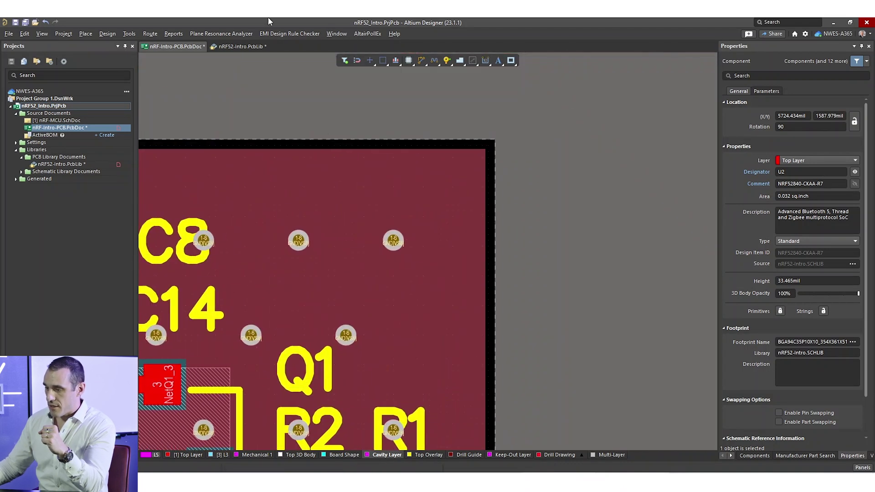
Step: Open the nRF52-Intro.PcbLib library and check the properties of the cavity region around the BGA footprint
left_click(240, 46)
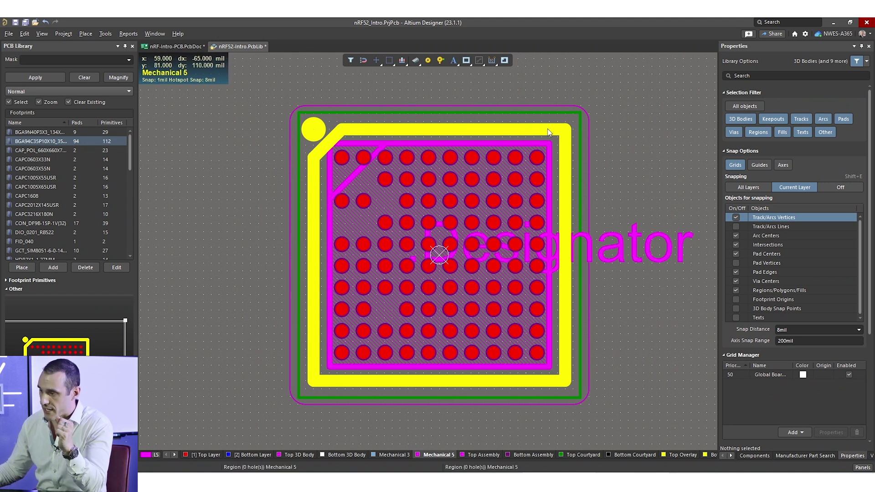
left_click(587, 173)
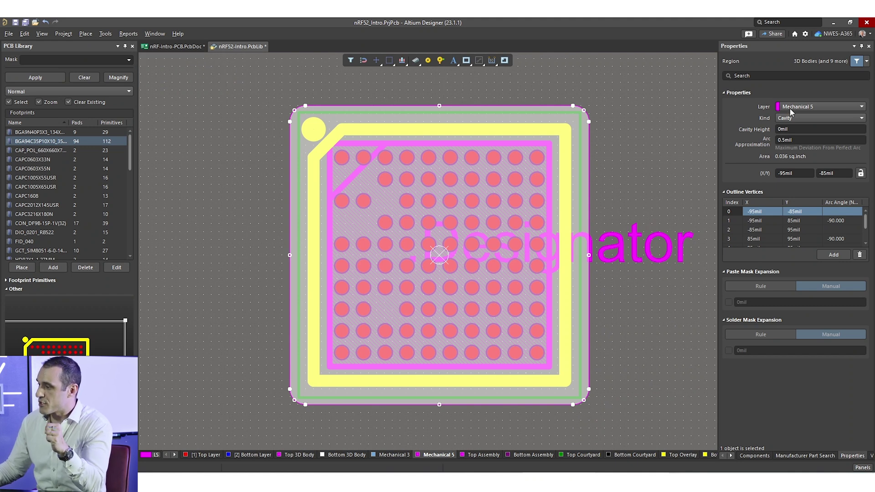
left_click(646, 176)
Step: Draw a rectangle about 72 by 56 mil on Mechanical 5 in the empty area beside the BGA footprint
right_click_drag(601, 149, 439, 160)
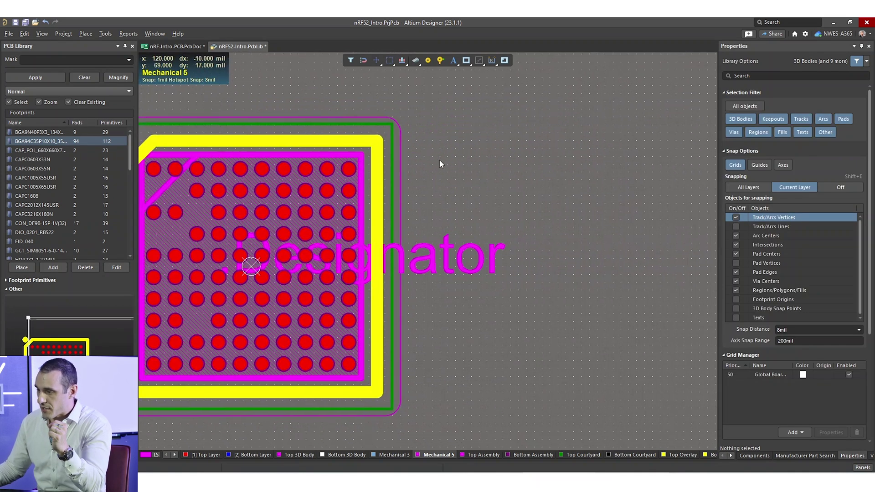
left_click(467, 63)
left_click(621, 110)
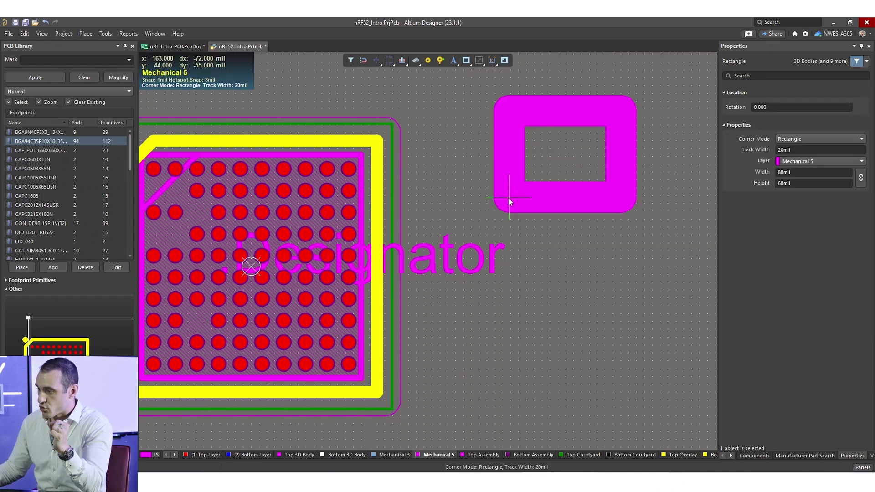
left_click(508, 199)
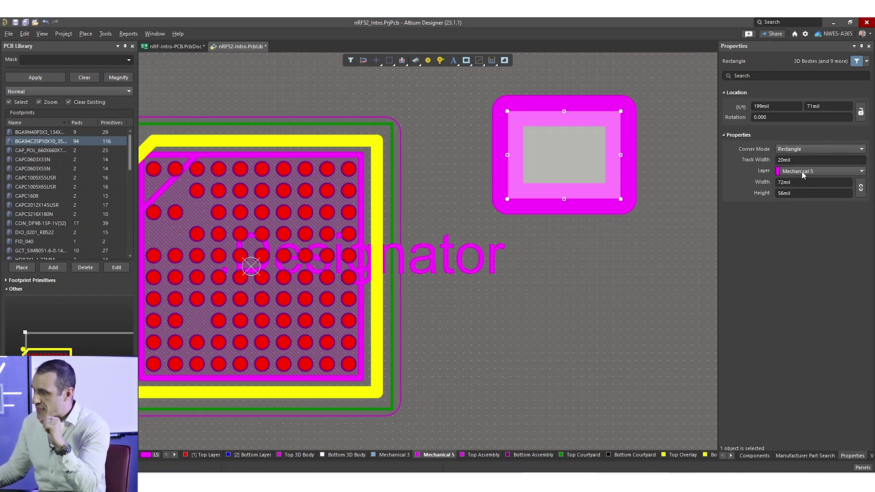
Step: Set the new rectangle's corner mode to Fillet, track width to 0 mil and fillet size to 20 mil
left_click(806, 149)
left_click(808, 165)
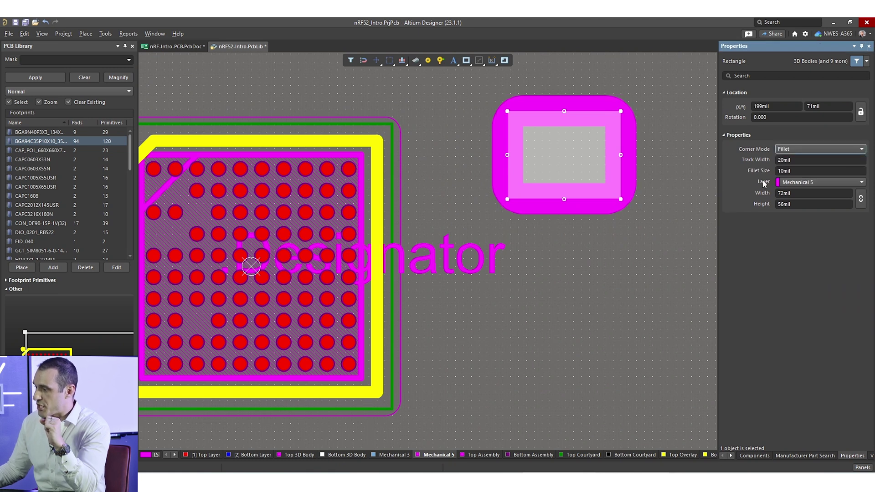
left_click(809, 160)
type("0")
key("Return")
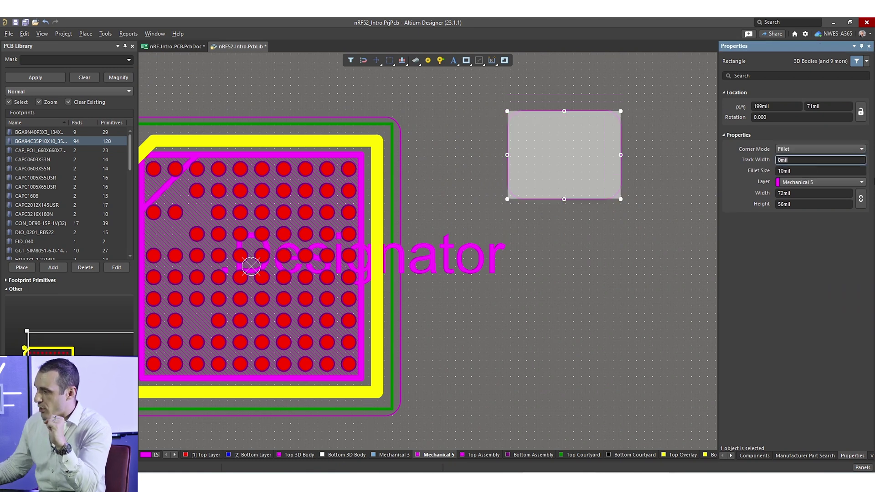
left_click(810, 172)
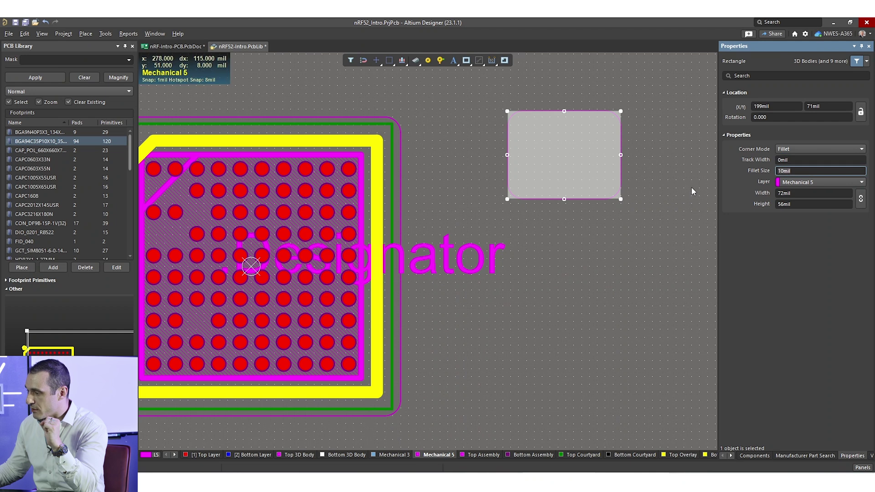
type("20")
key("Return")
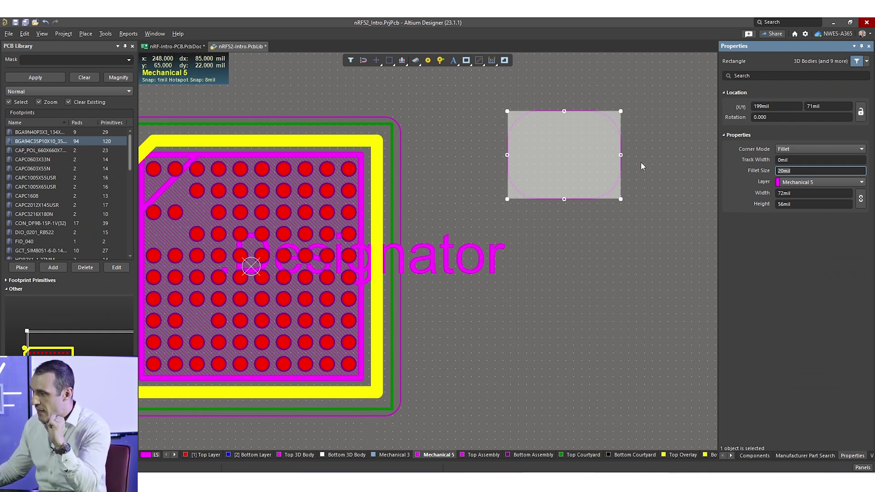
Step: Create a region from the selected rounded rectangle and move the region below the original outline
left_click(110, 34)
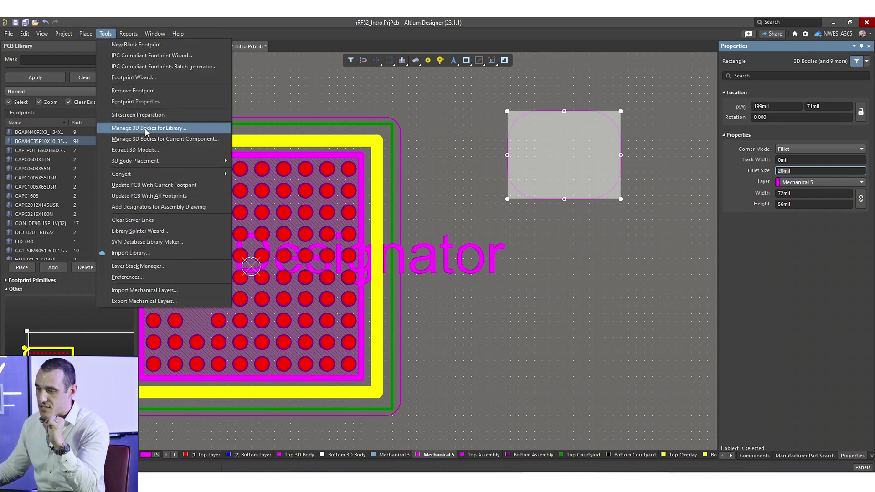
mouse_move(172, 177)
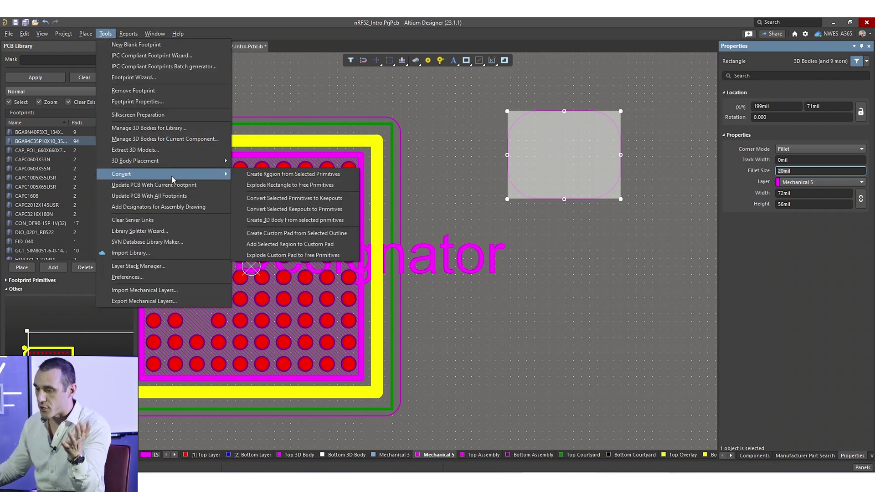
left_click(295, 178)
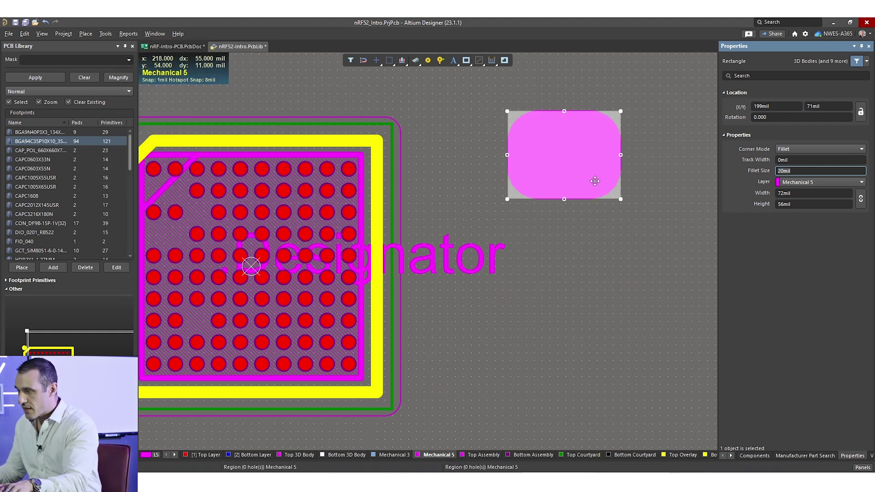
left_click(631, 171)
left_click(612, 121)
left_click_drag(613, 120, 621, 293)
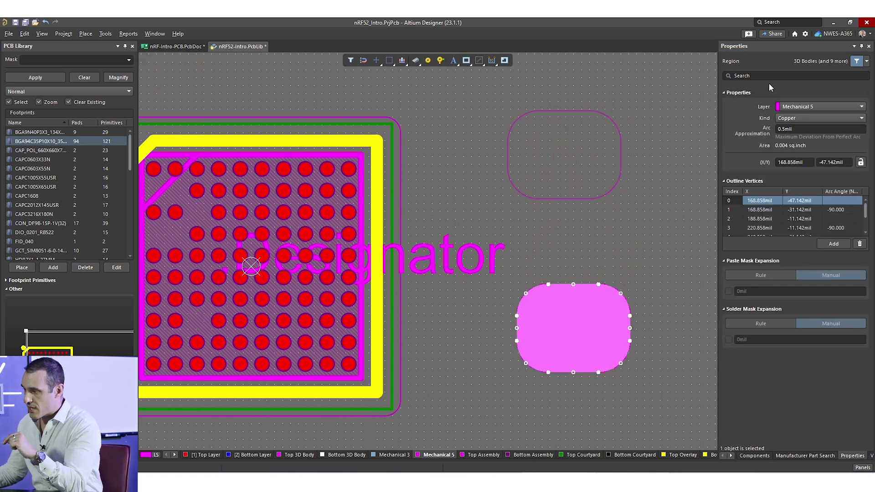
Step: Set the new region's kind to Cavity and delete the leftover rounded rectangle above it
left_click(796, 118)
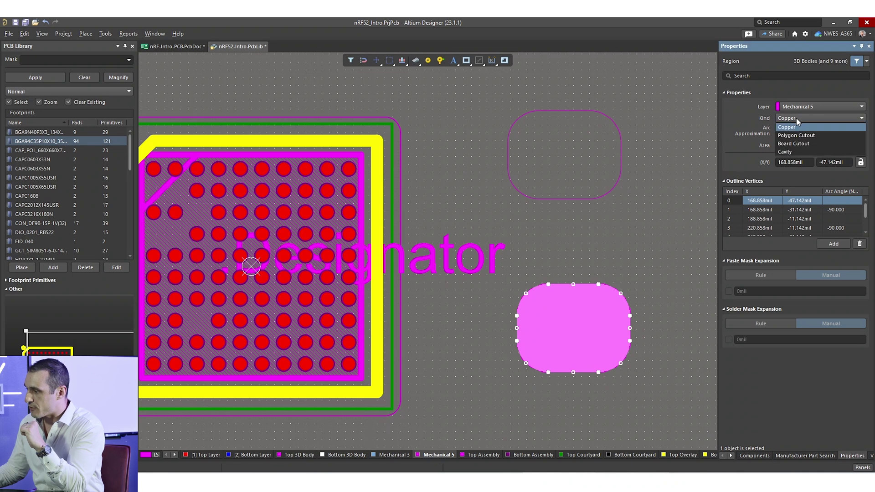
left_click(819, 152)
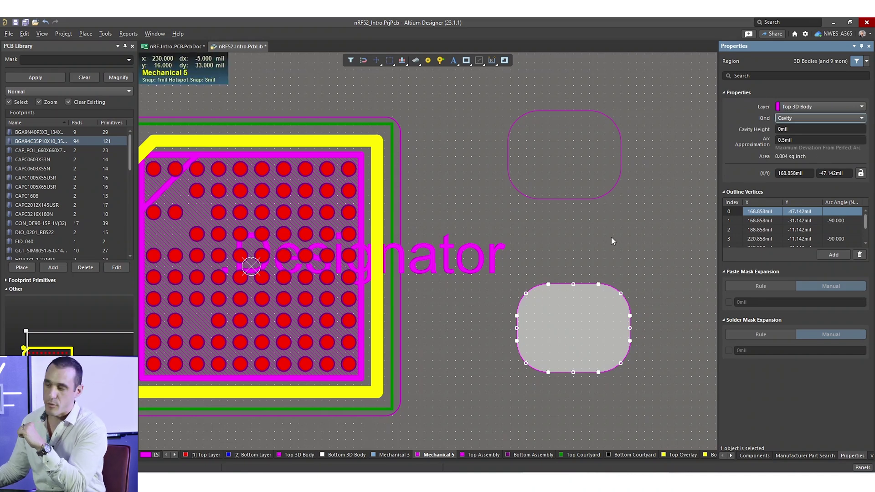
left_click_drag(629, 98, 499, 218)
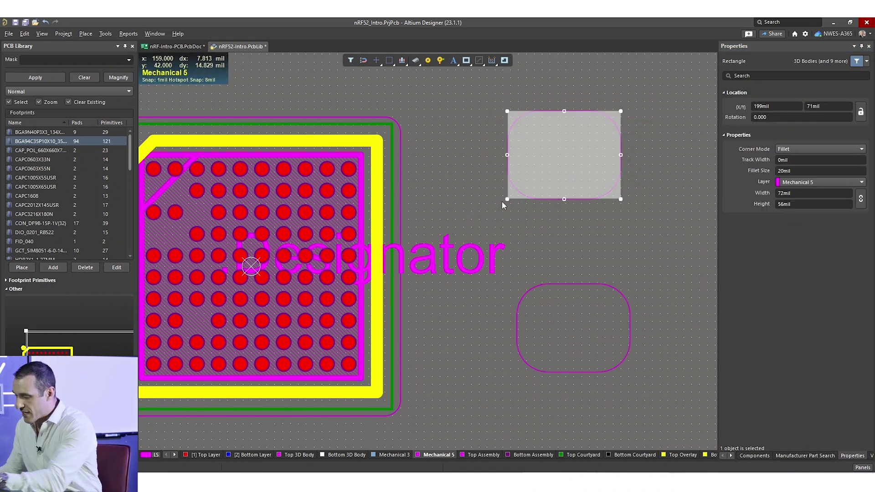
key("Delete")
Step: Assign the new cavity region to the Mechanical 5 layer
left_click_drag(650, 255, 527, 404)
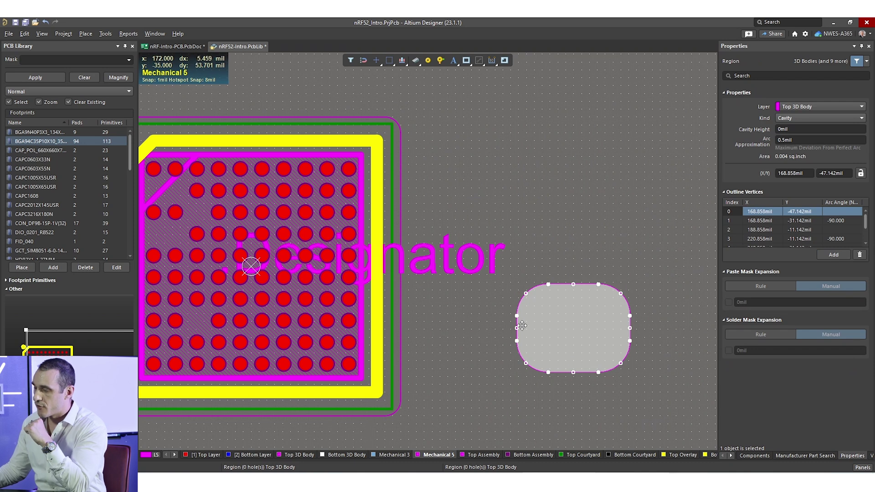
left_click(810, 107)
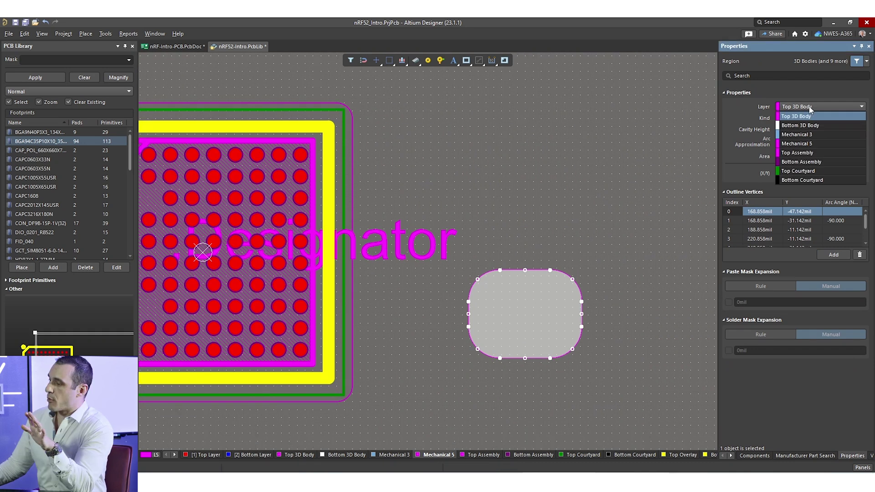
left_click(821, 144)
left_click(621, 232)
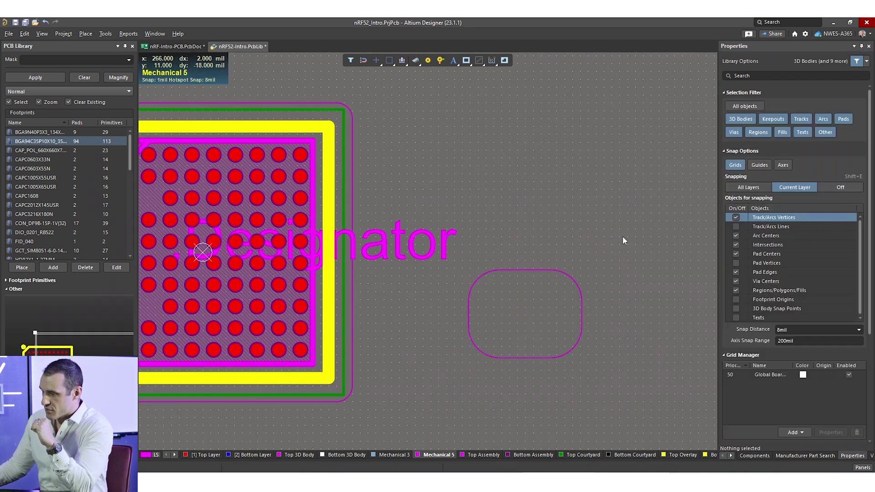
Step: Compare the properties of the new cavity region with those of the cavity region around the BGA footprint
left_click_drag(618, 263, 425, 394)
left_click(448, 384)
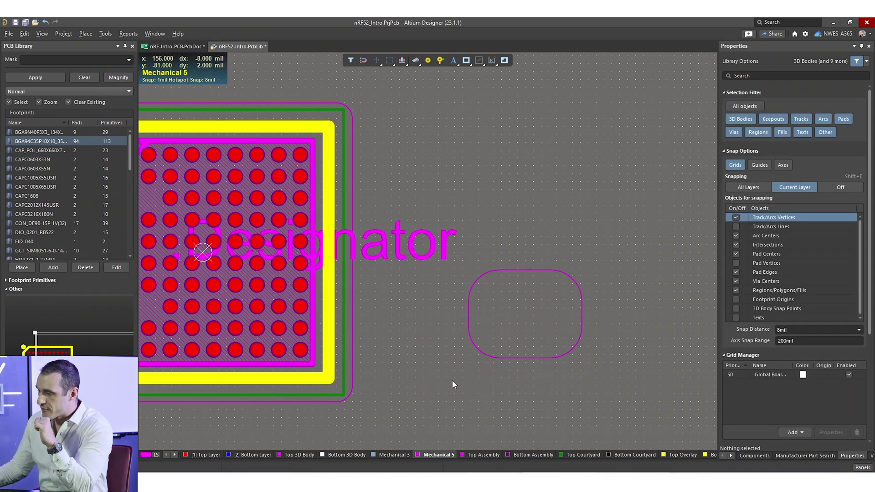
left_click(577, 314)
left_click_drag(382, 321, 383, 320)
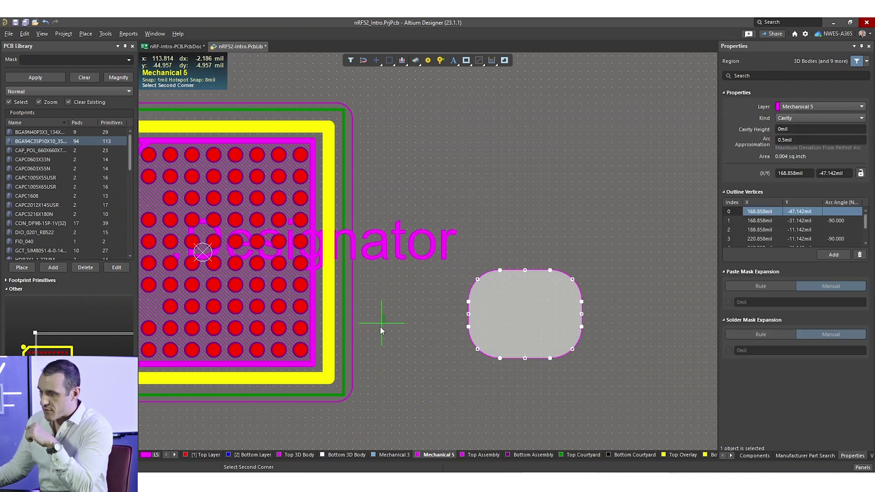
left_click(354, 346)
right_click_drag(355, 346, 476, 358)
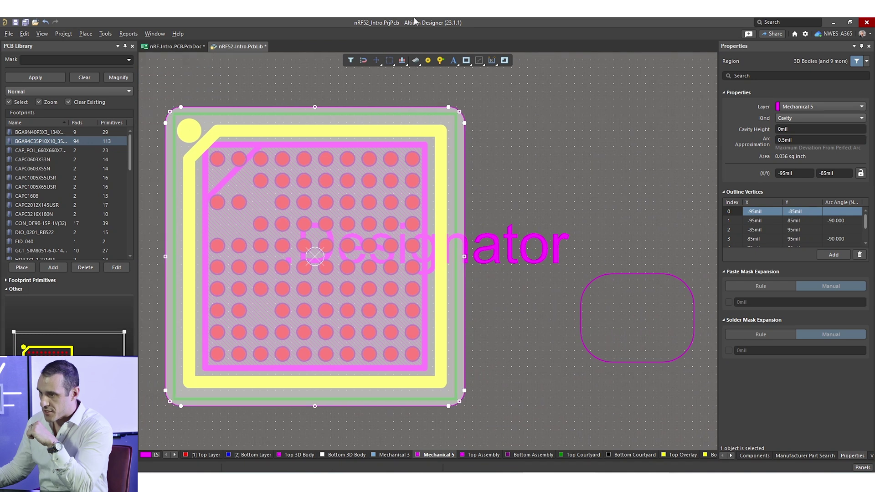
left_click_drag(559, 393, 578, 404)
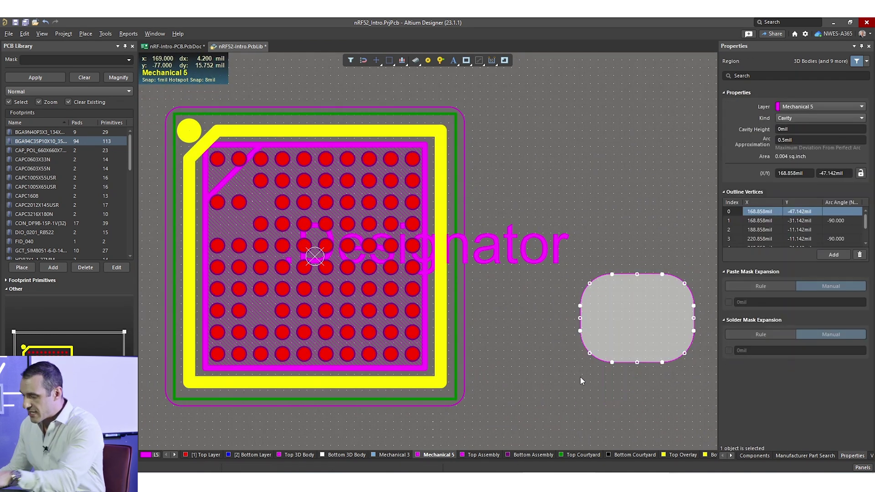
Step: Delete the separate Cavity region beside the BGA footprint
key("Delete")
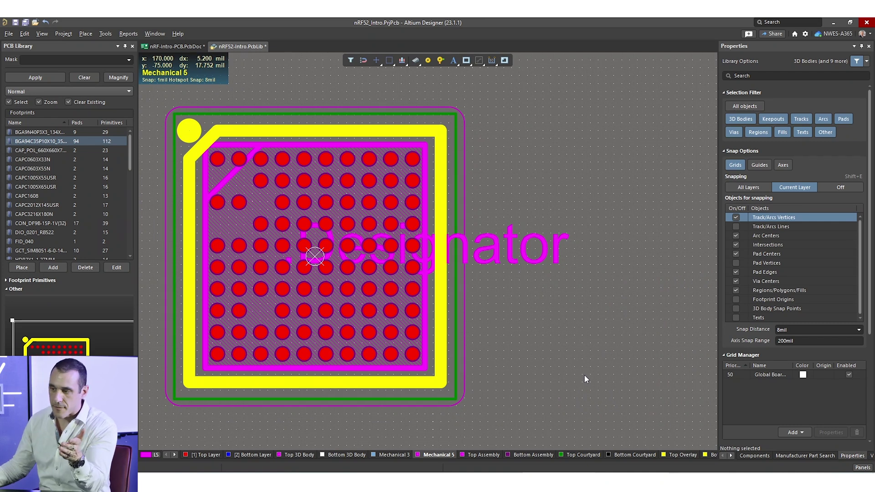
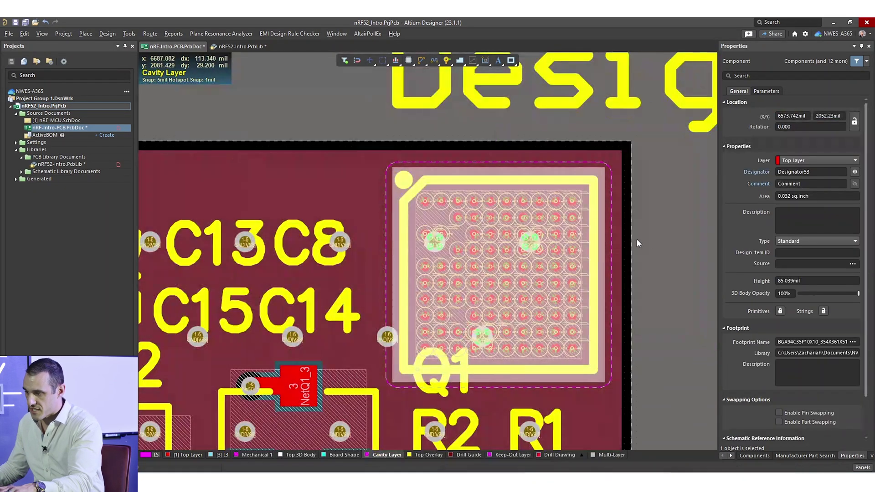
Step: Assign the selected BGA component on the board to layer L3 and make L3 the active layer
right_click_drag(668, 239, 598, 231)
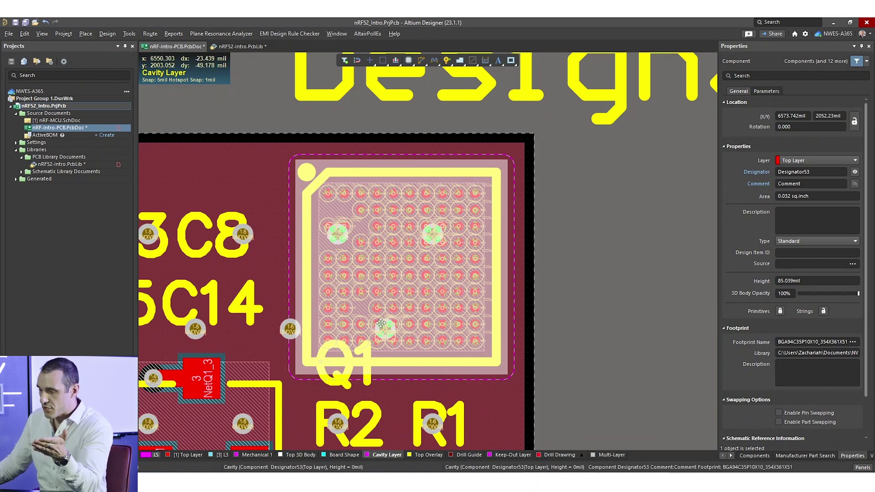
left_click(818, 161)
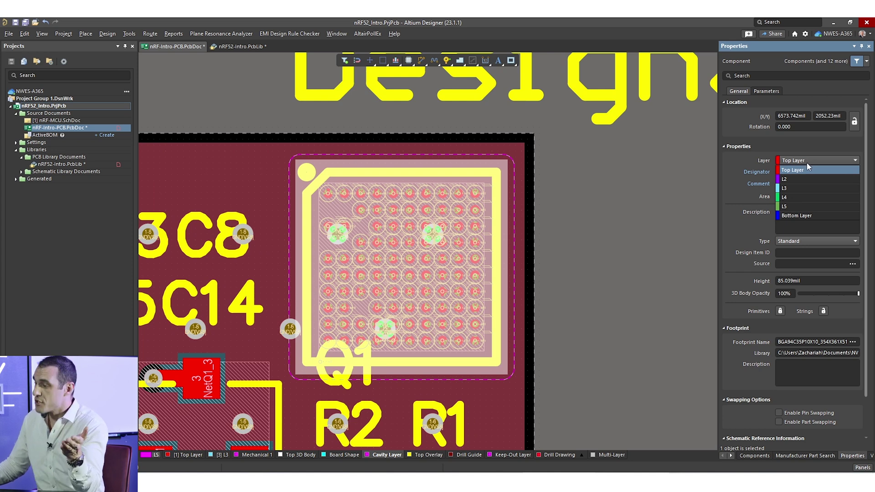
left_click(805, 188)
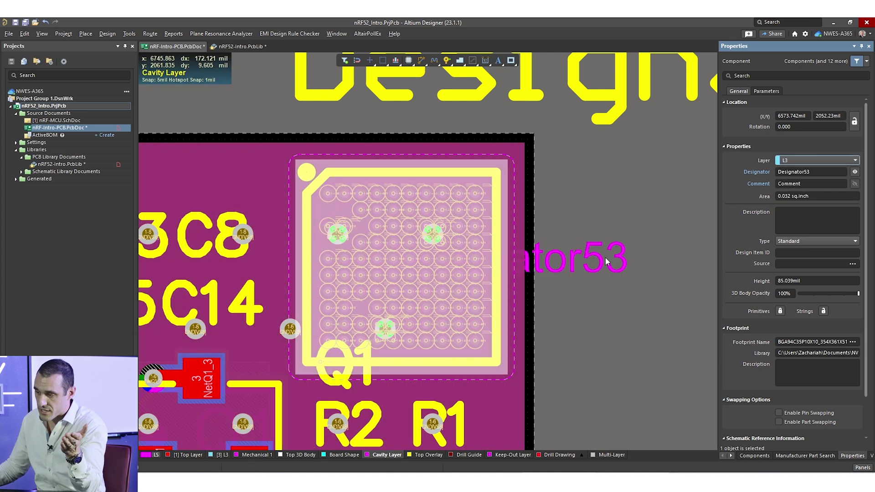
left_click(620, 321)
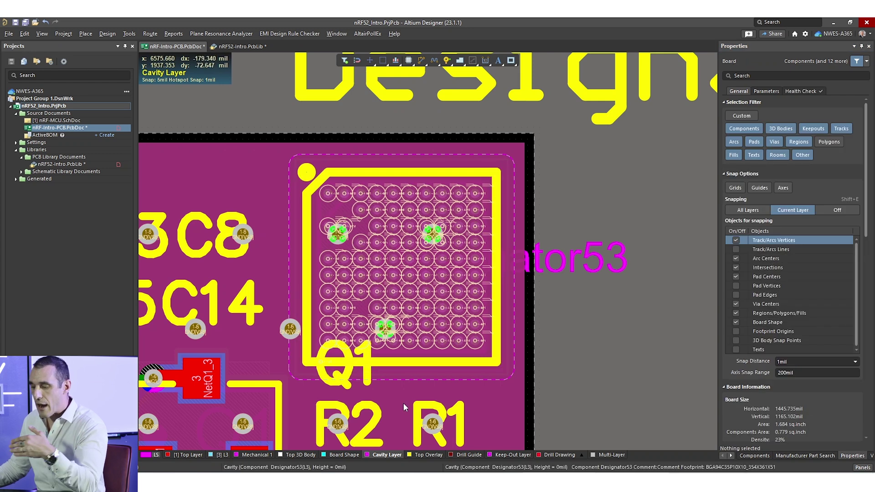
left_click(214, 455)
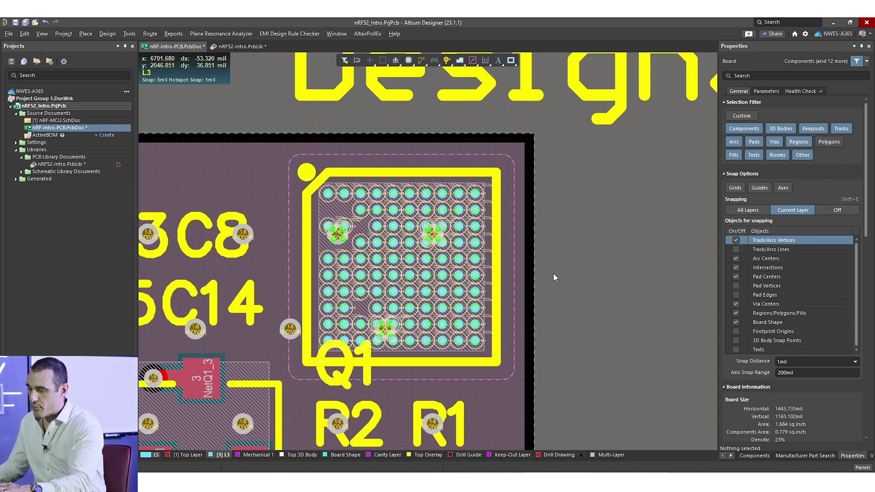
Step: Examine from the side in 3D how the BGA body and its solder balls sit within the board layers
key("3")
right_click_drag(580, 363, 699, 384, "shift")
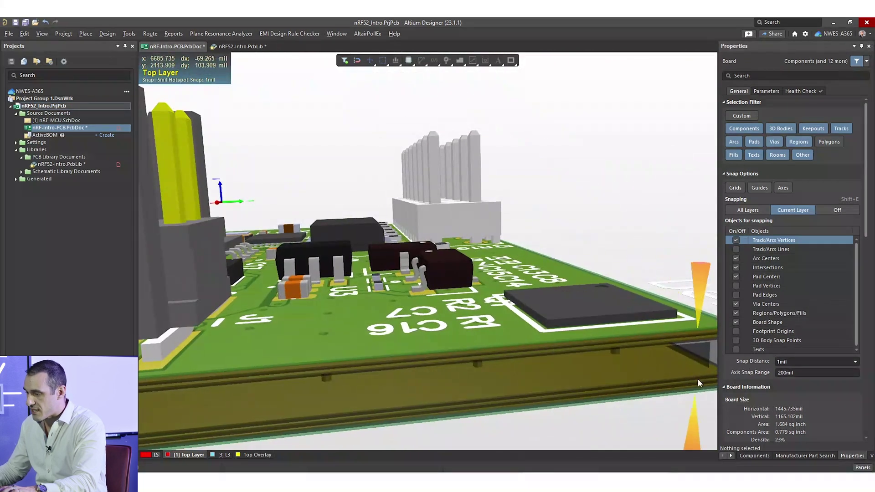
right_click_drag(611, 289, 528, 215, "shift")
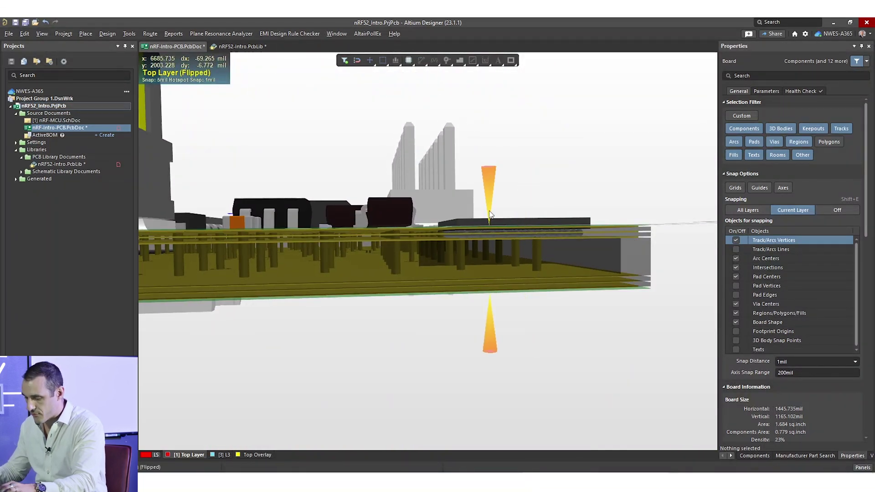
scroll(517, 241, "up", 5, "ctrl")
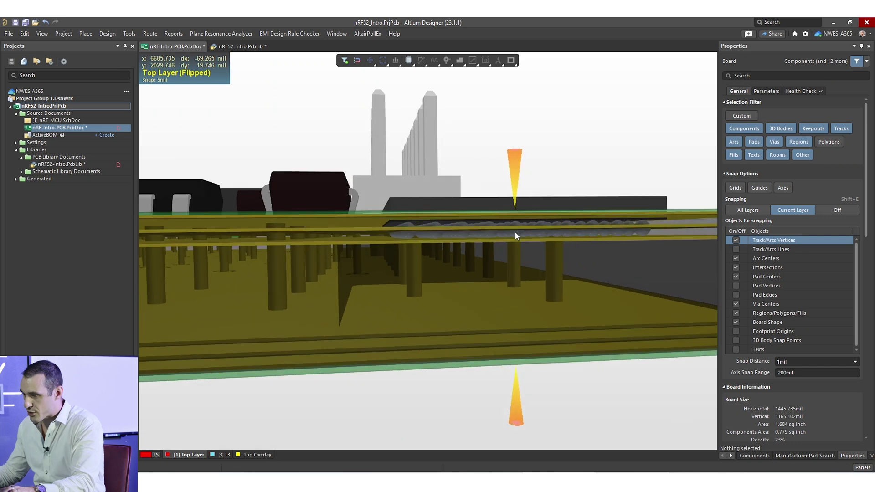
right_click_drag(515, 236, 501, 336, "shift")
right_click_drag(509, 198, 491, 260, "shift")
scroll(523, 223, "up", 2, "ctrl")
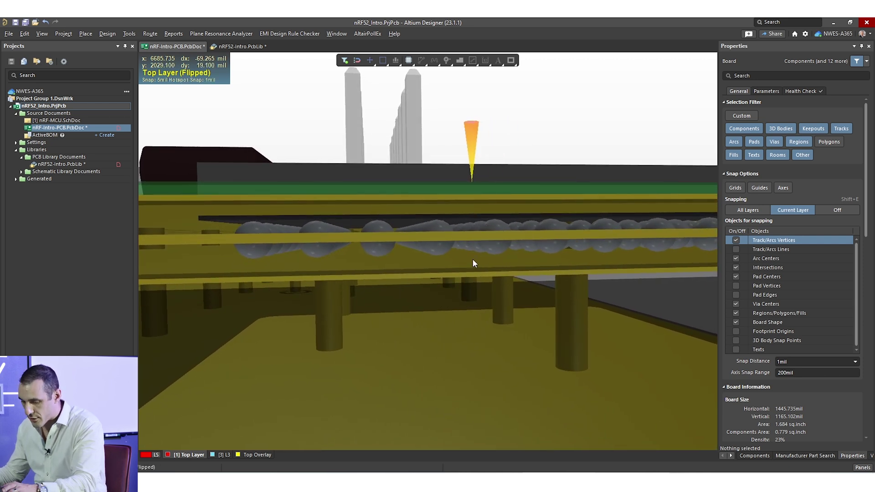
Step: Return to the 2D layout and repour the polygons around the BGA pads
key("2")
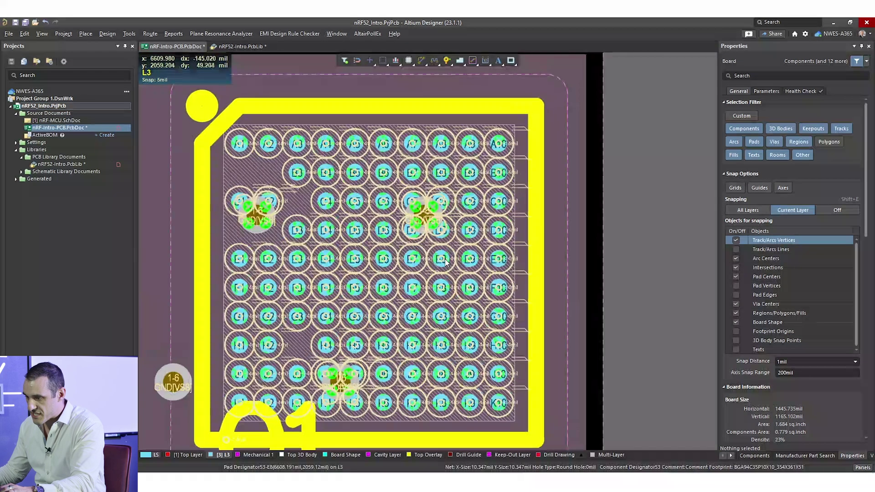
right_click_drag(445, 261, 519, 207)
scroll(519, 208, "down", 1, "ctrl")
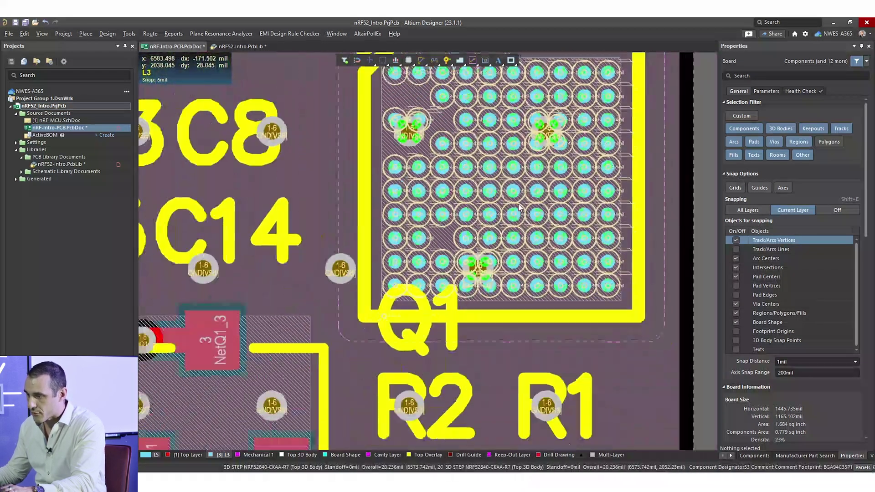
left_click(169, 455)
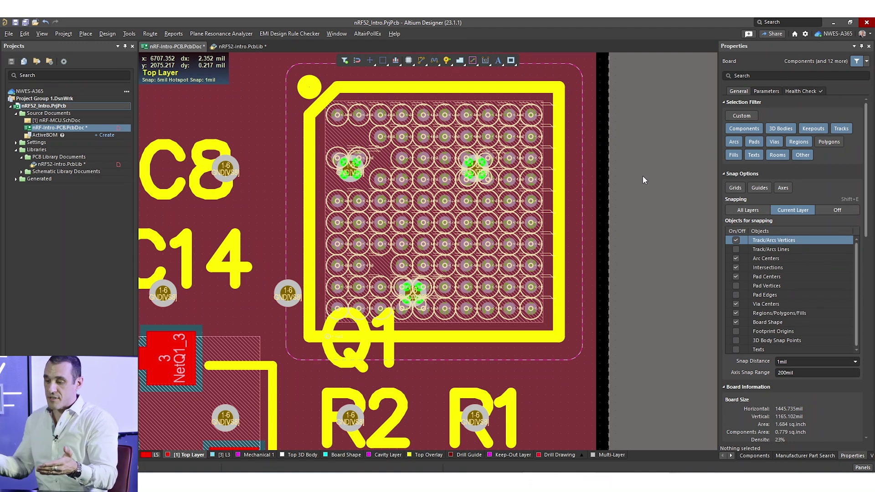
right_click(614, 182)
left_click(615, 181)
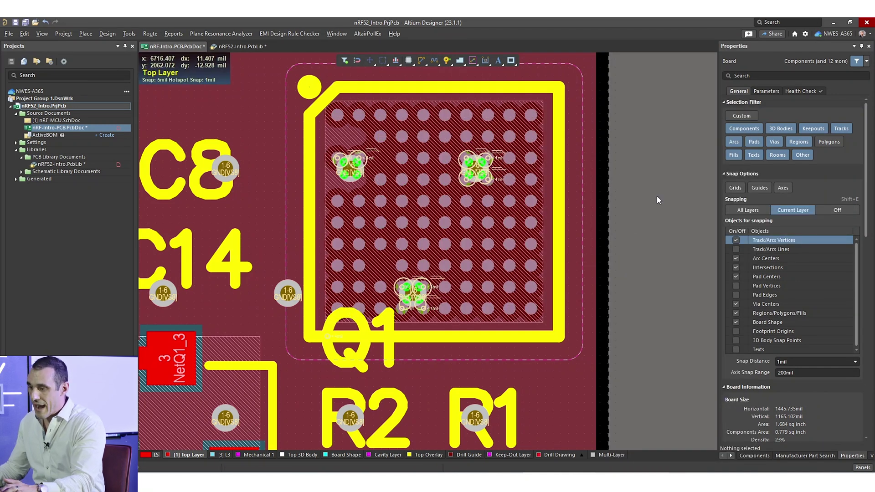
Step: Isolate layer L3 and examine the polygon clearance around the BGA pads and nearby GND vias
right_click_drag(657, 196, 642, 229)
key("KP_Multiply")
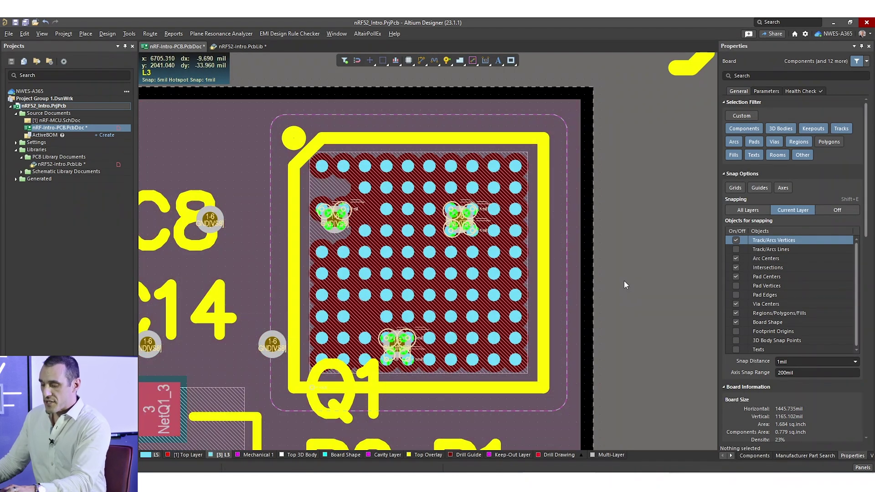
key("shift+s")
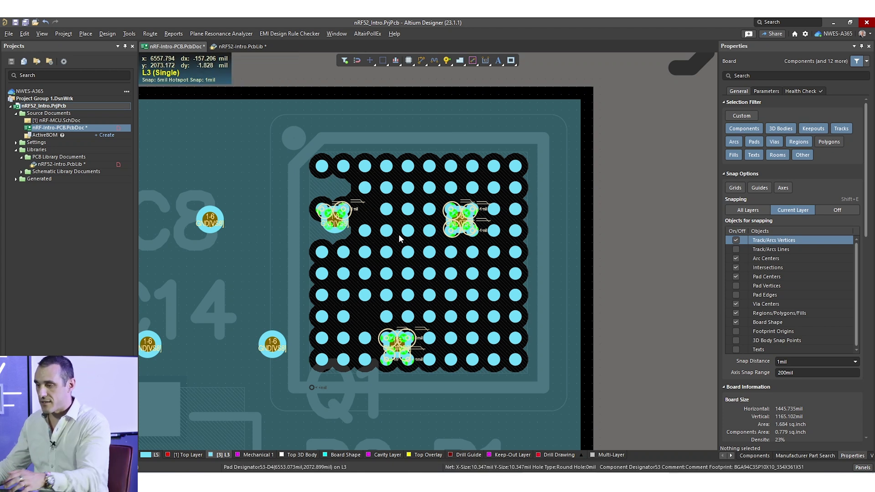
scroll(386, 206, "up", 2, "ctrl")
right_click_drag(405, 253, 384, 204)
scroll(385, 205, "down", 2, "ctrl")
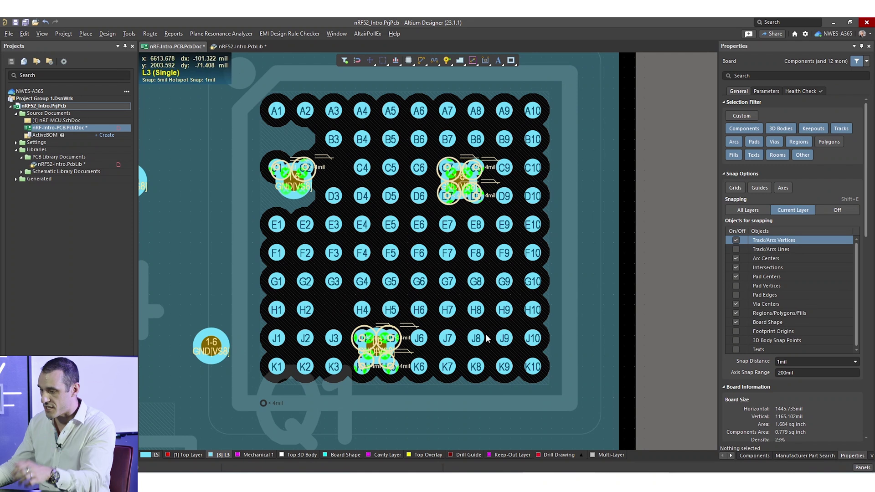
scroll(475, 250, "down", 1, "ctrl")
scroll(658, 227, "down", 1, "ctrl")
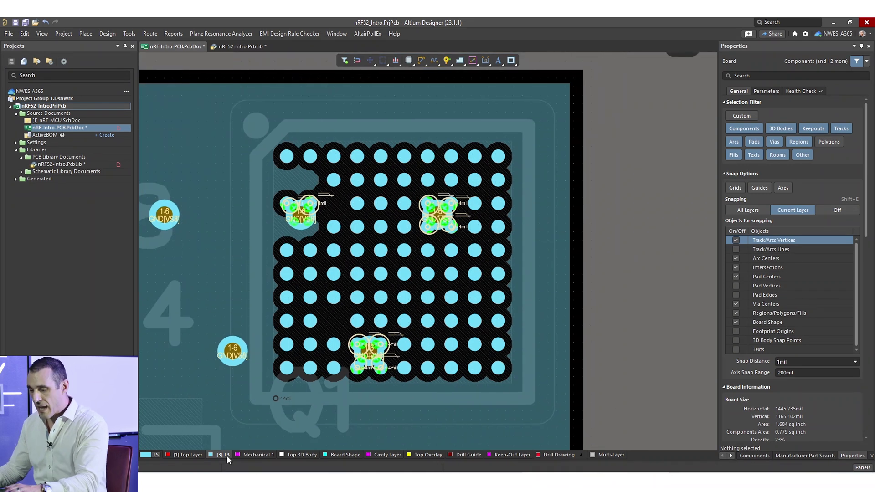
Step: Check the Top Layer copper above the embedded BGA in single-layer view and in 3D
left_click(190, 455)
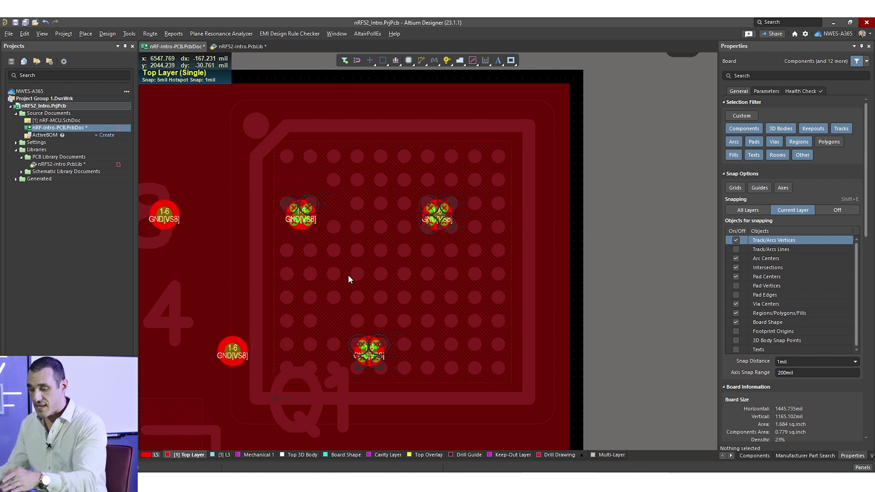
key("3")
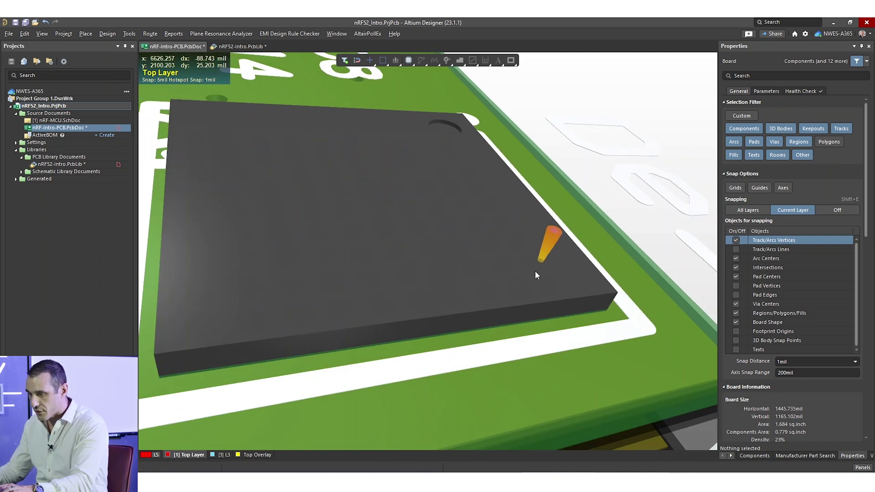
key("2")
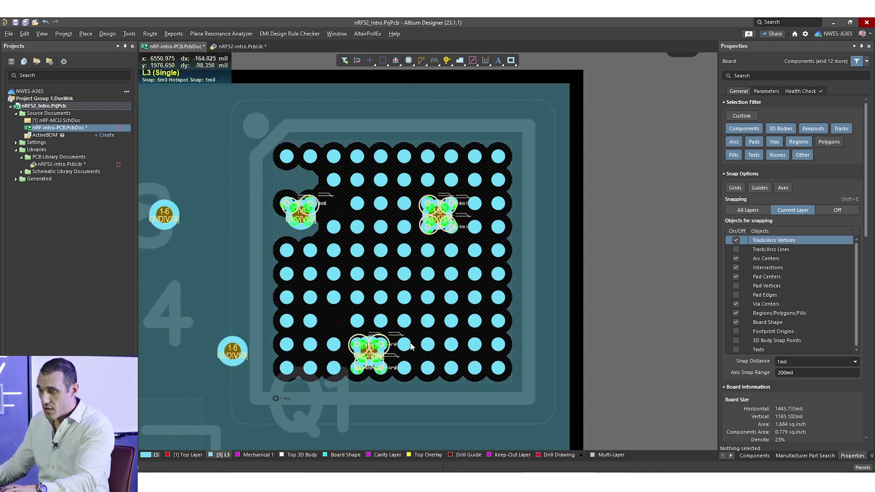
Step: Restrict the selection filter to Components and delete the BGA component embedded on L3
key("KP_Multiply")
left_click(741, 116)
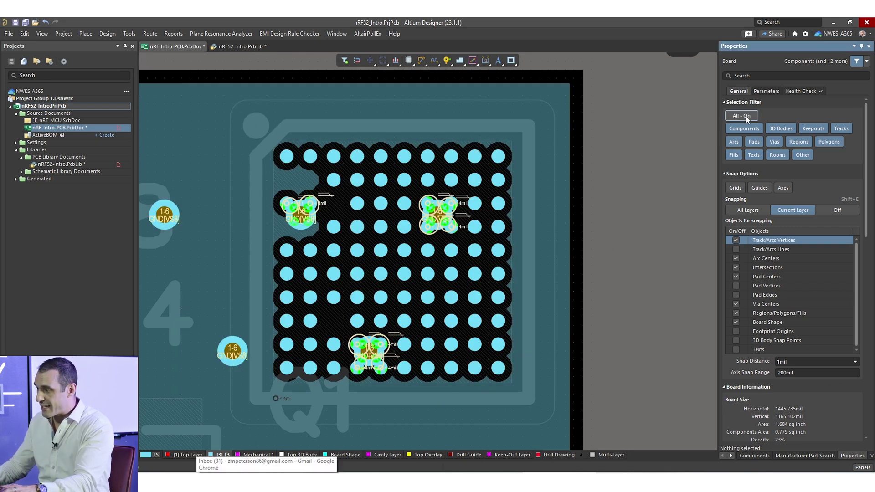
left_click(393, 296)
Step: Set the Cavity Height of the region around the BGA footprint to 30mil in the PCB library and save the library
key("ctrl+Tab")
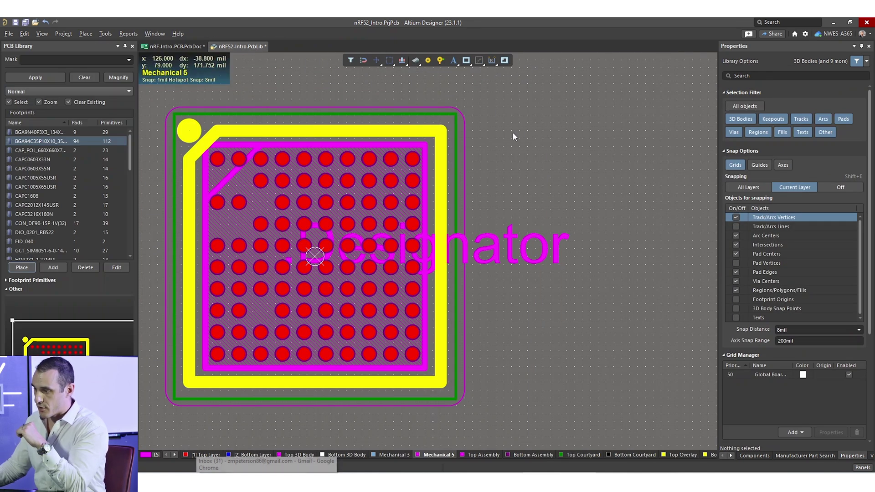
left_click_drag(510, 139, 464, 186)
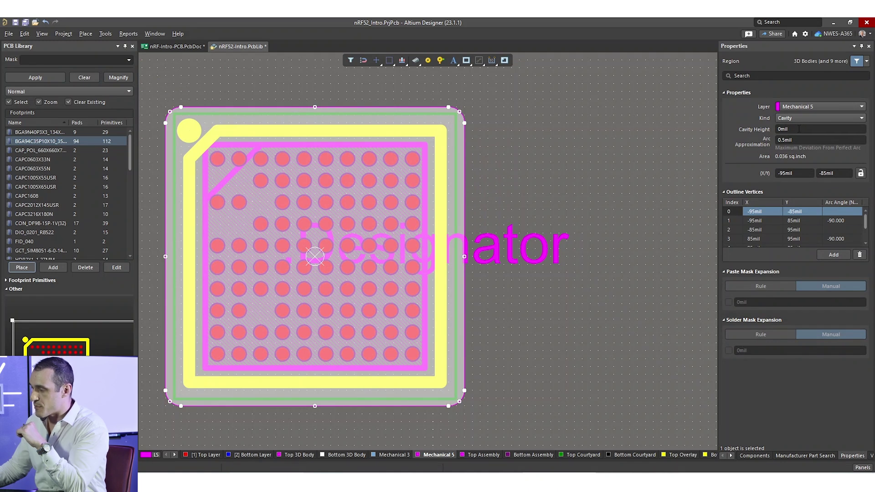
left_click(799, 128)
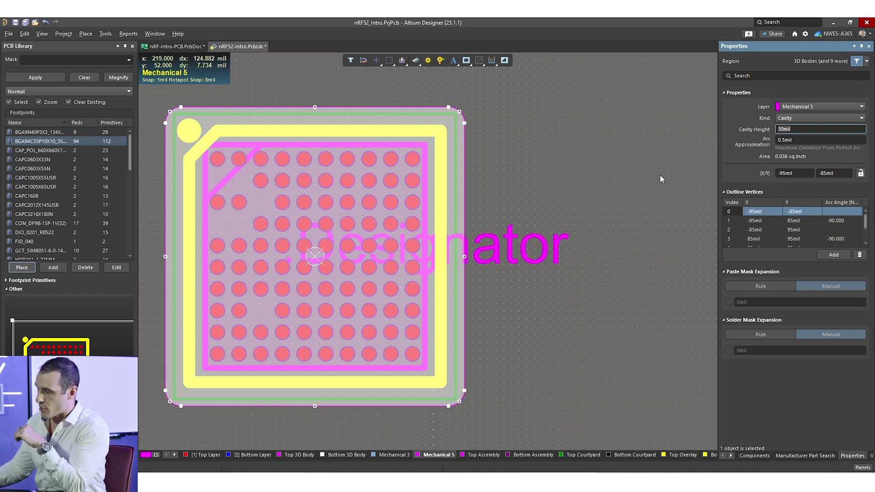
left_click(590, 141)
key("ctrl+s")
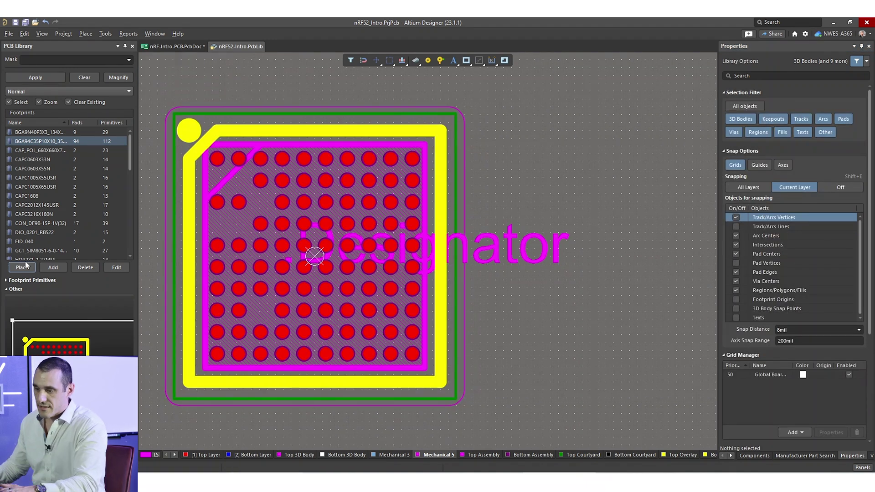
Step: Place the updated BGA94C35P10X10 footprint on the board over the former BGA location and assign it to layer L3
left_click(22, 268)
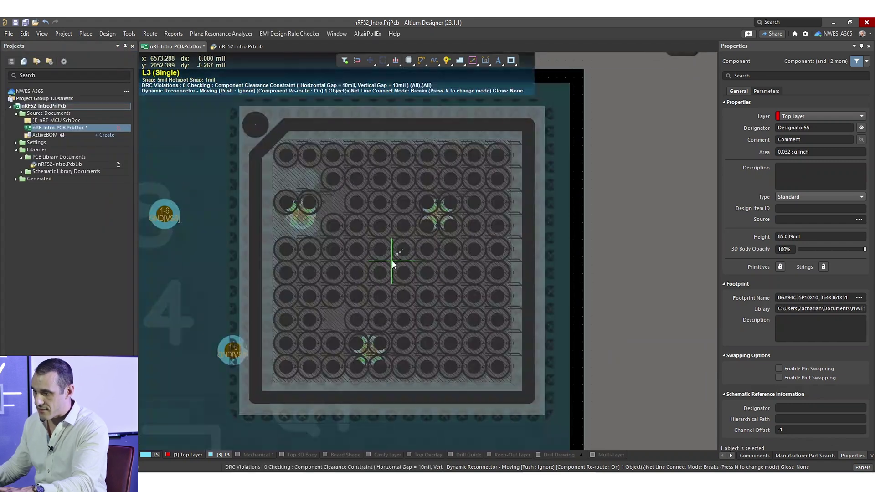
left_click(392, 260)
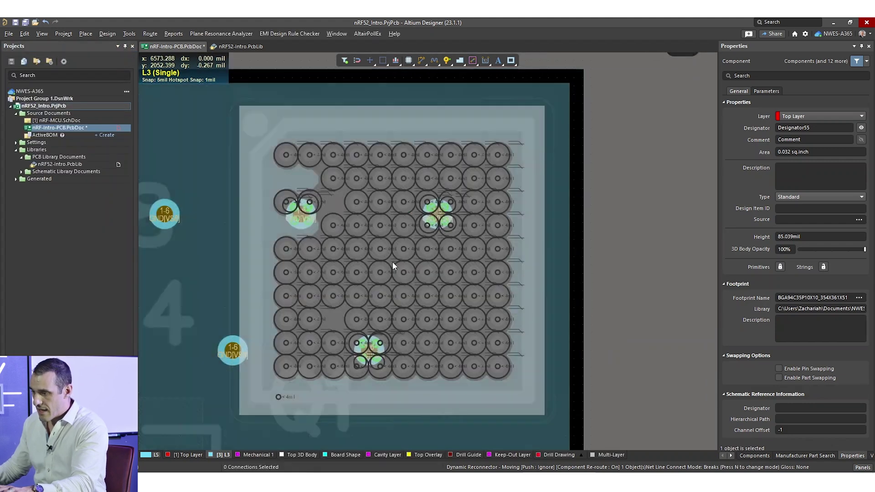
left_click(823, 159)
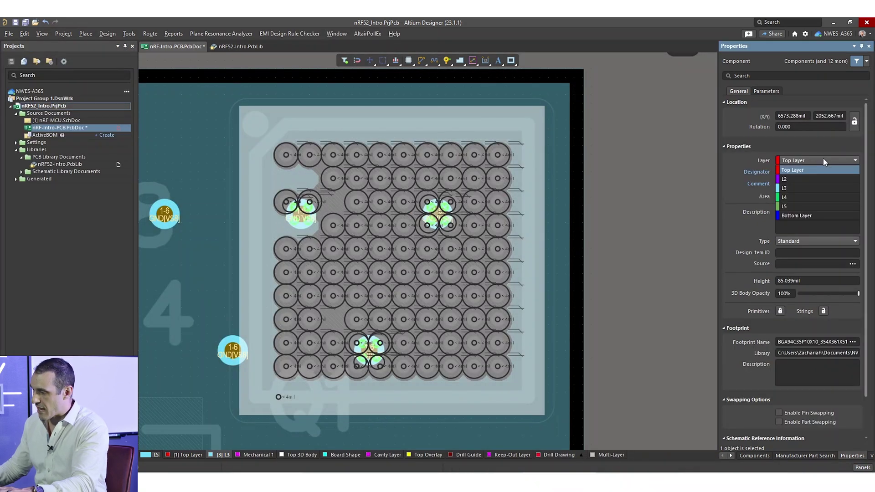
left_click(806, 188)
left_click(652, 215)
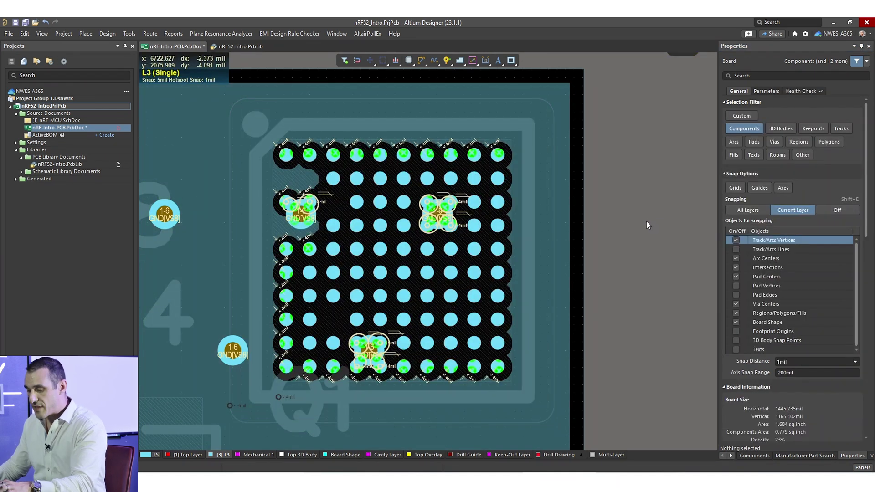
Step: Inspect the Top Layer copper around the BGA cavity and isolate the cavity outline on the Cavity Layer
left_click(184, 455)
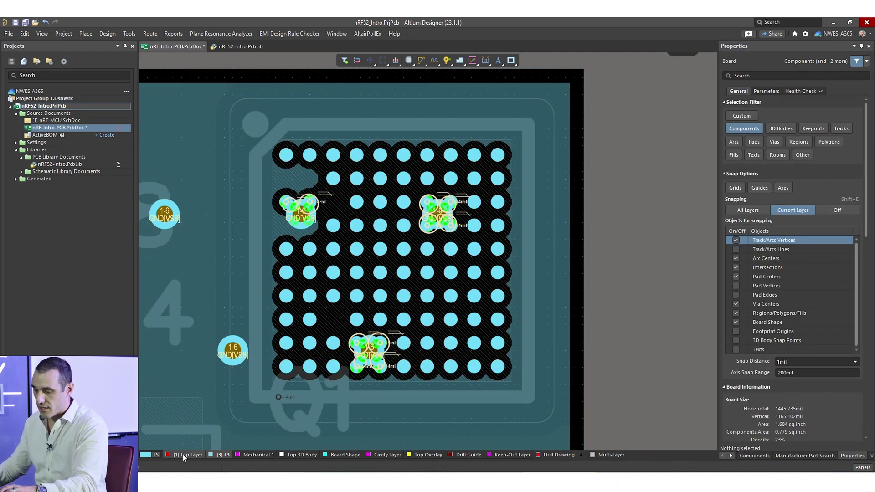
scroll(325, 358, "down", 2, "ctrl")
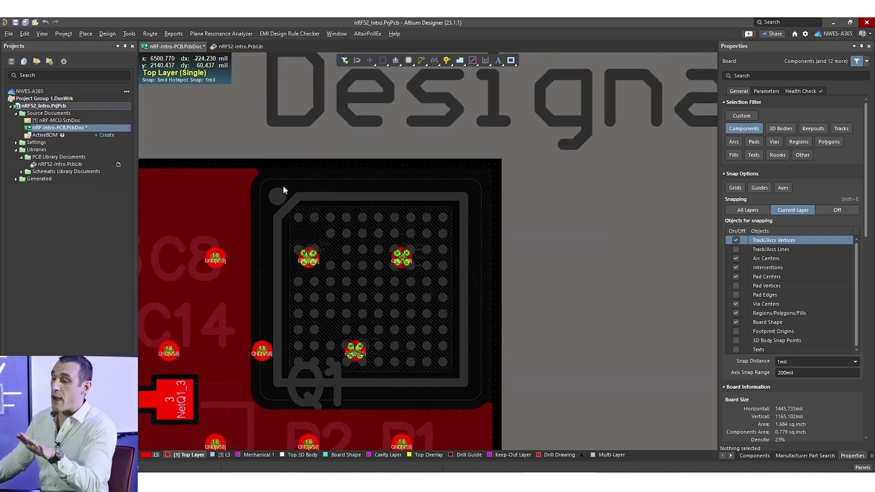
left_click(376, 455)
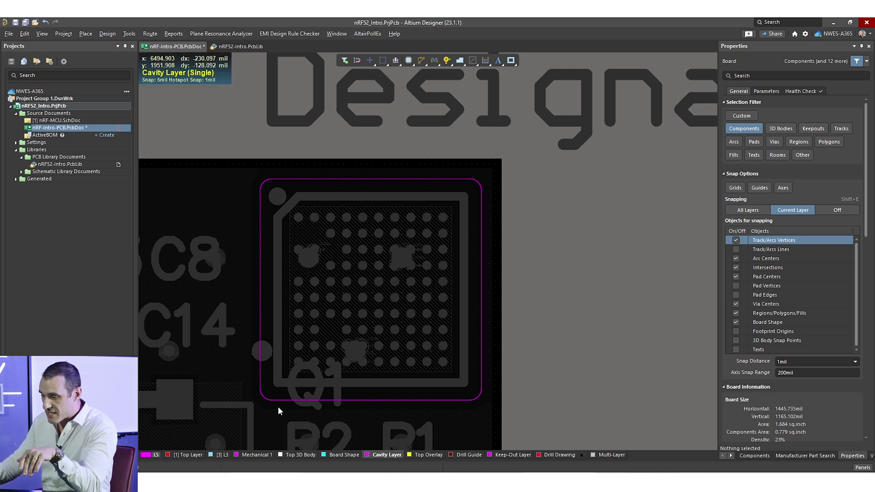
key("shift+s")
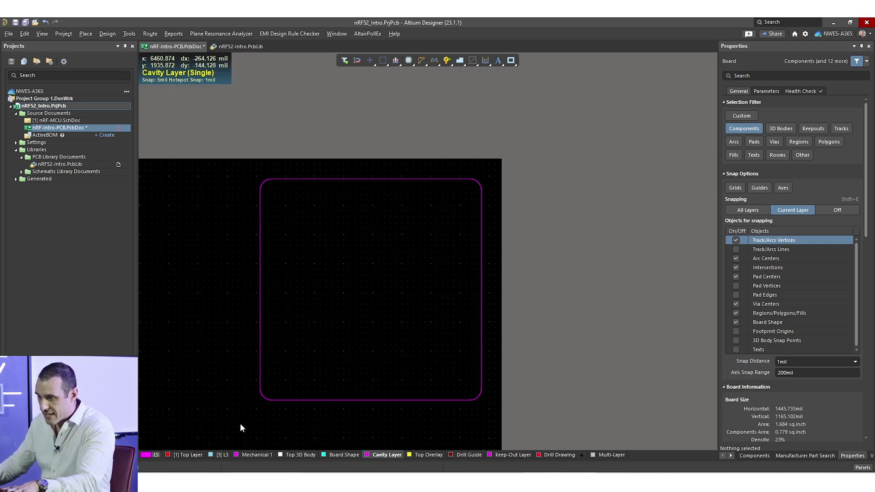
Step: Leave single-layer display and examine the gap between the cavity outline, the surrounding copper and the BGA pads
key("shift+s")
scroll(258, 321, "up", 1, "ctrl")
scroll(257, 323, "up", 3, "ctrl")
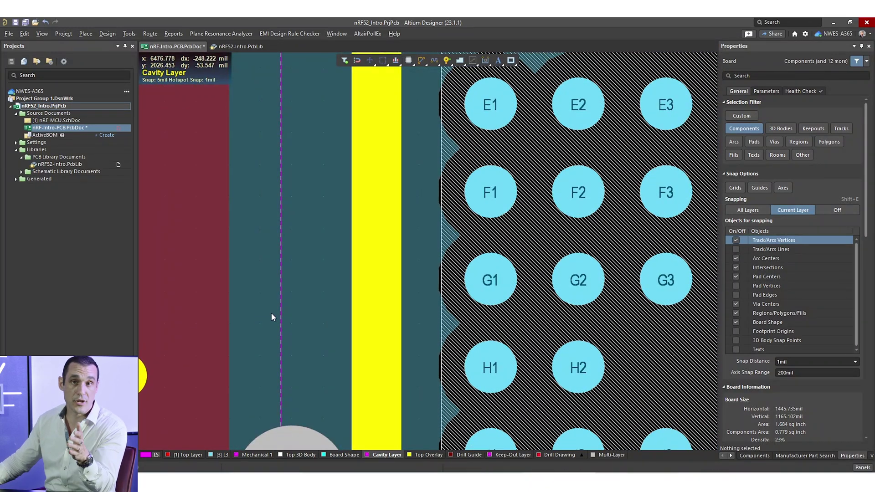
scroll(256, 306, "down", 3, "ctrl")
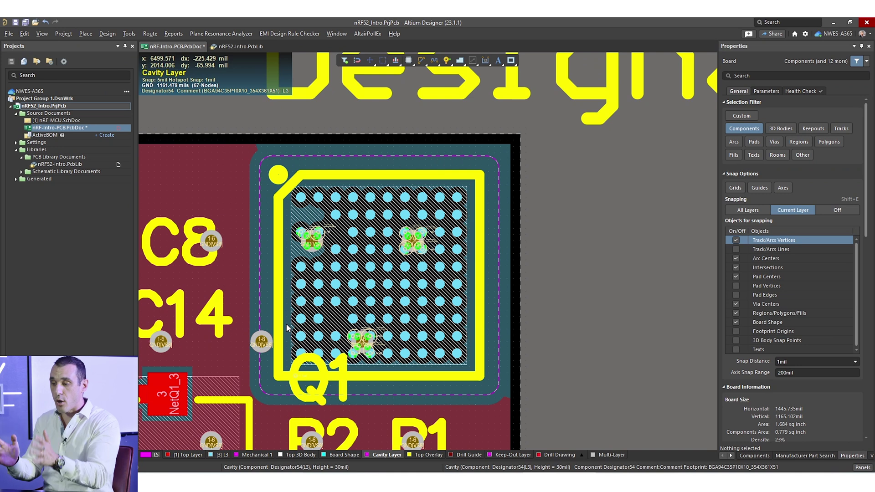
Step: Inspect the BGA seated in its cavity near the board corner in 3D from several angles, and return to the 2D layout
key("3")
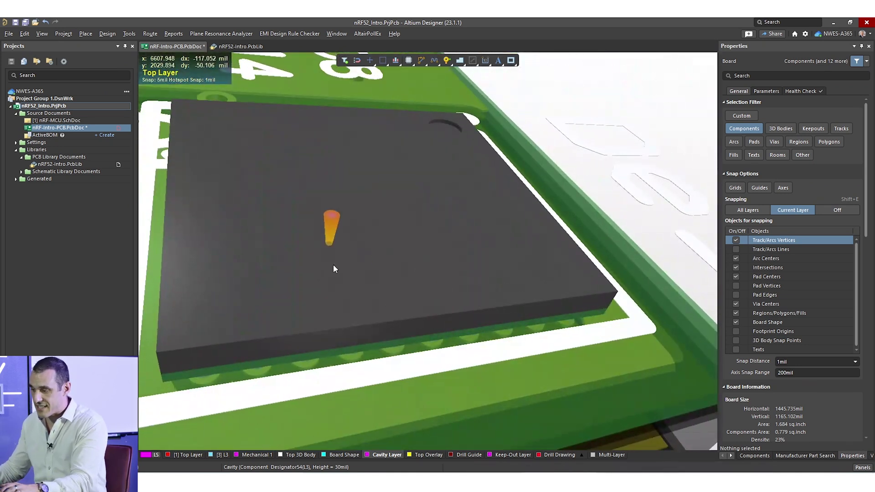
right_click_drag(288, 268, 408, 313, "shift")
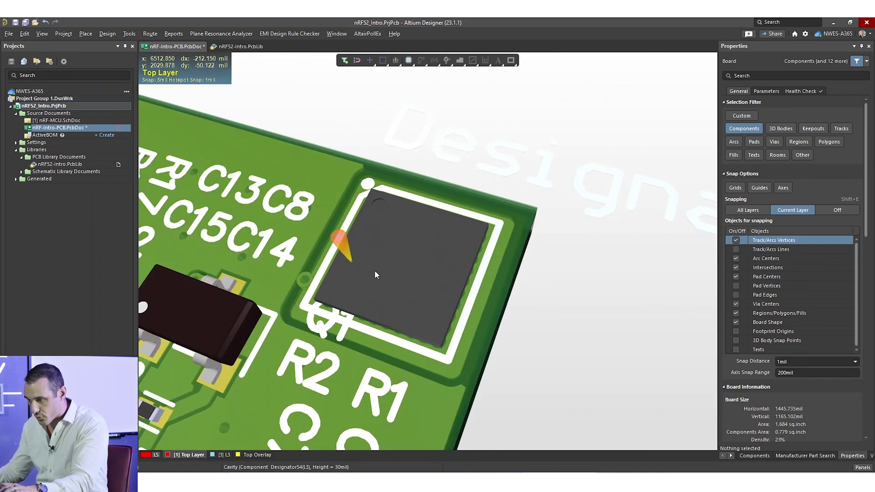
mouse_move(519, 327)
right_mouse_down("shift")
mouse_move(404, 269)
mouse_move(425, 277)
right_mouse_up("shift")
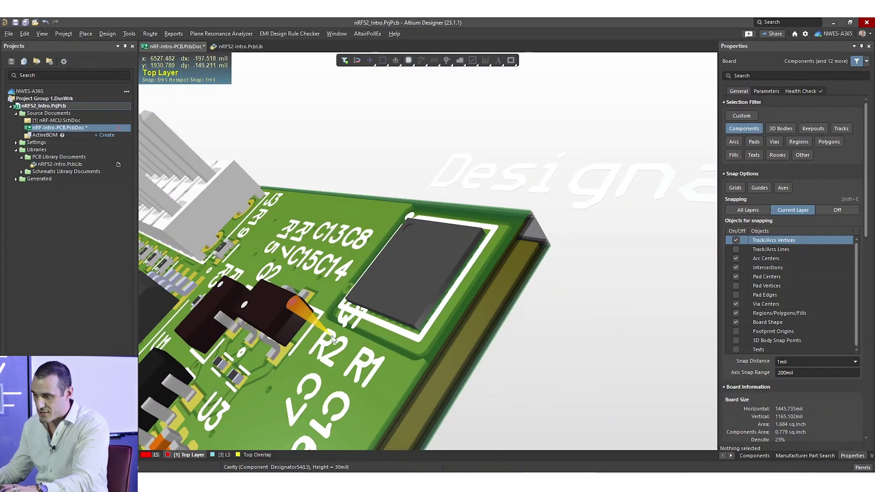
scroll(477, 364, "up", 3, "ctrl")
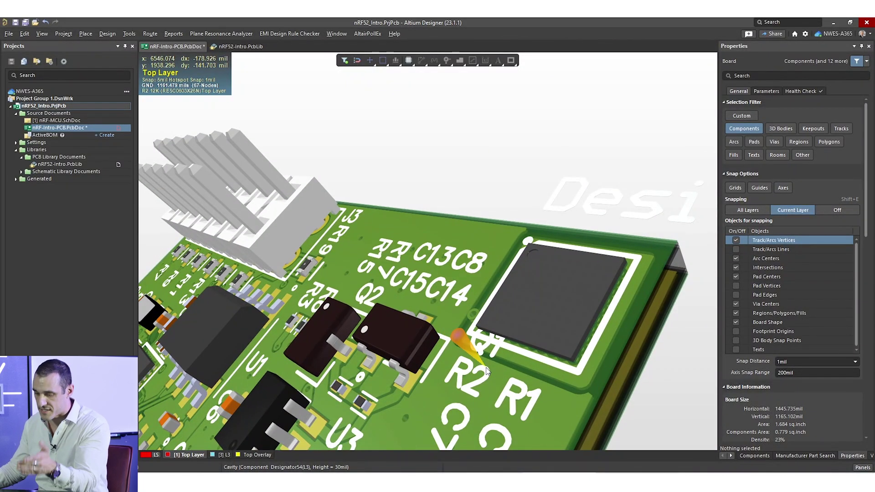
key("2")
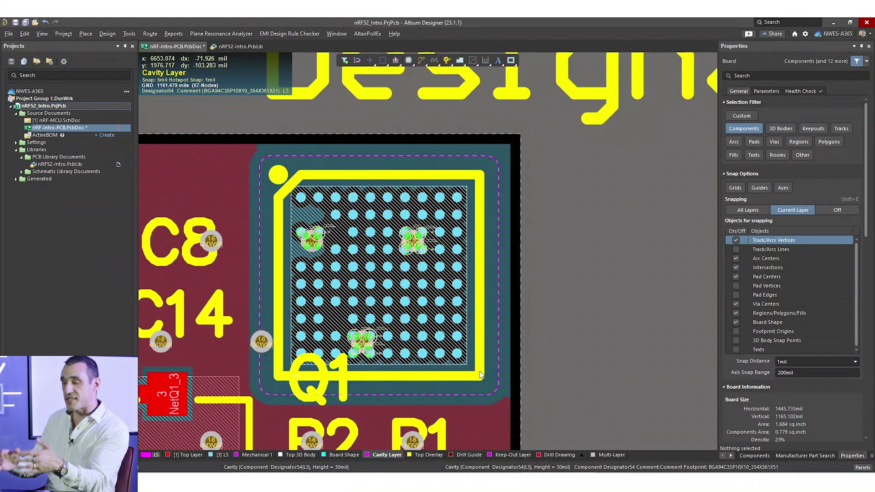